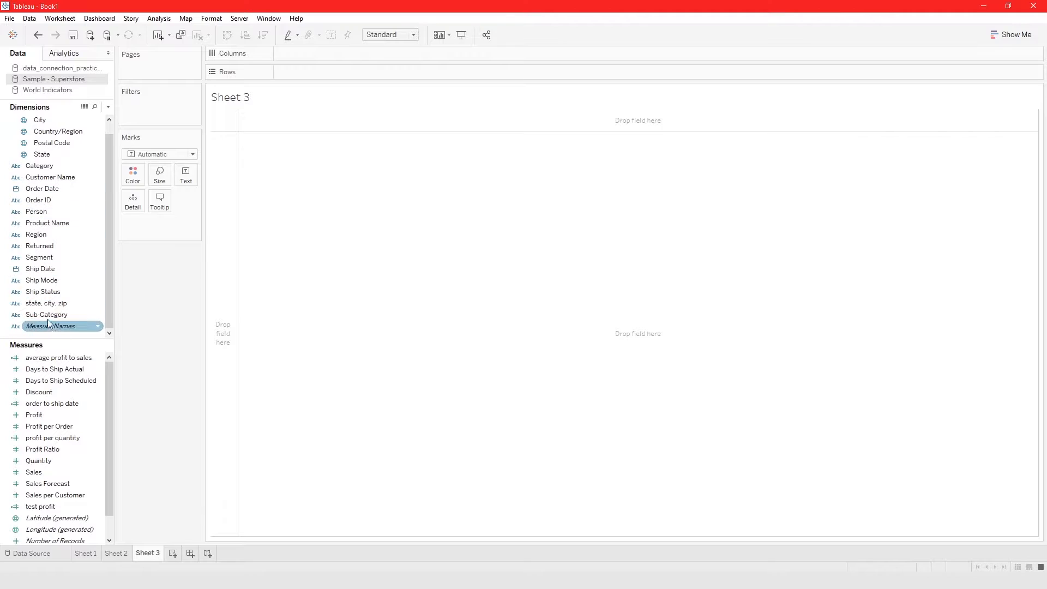
- Add Region, Category and Sub-Category, in that order, as the row fields of Sheet 3
left_click(47, 318)
left_click(71, 225)
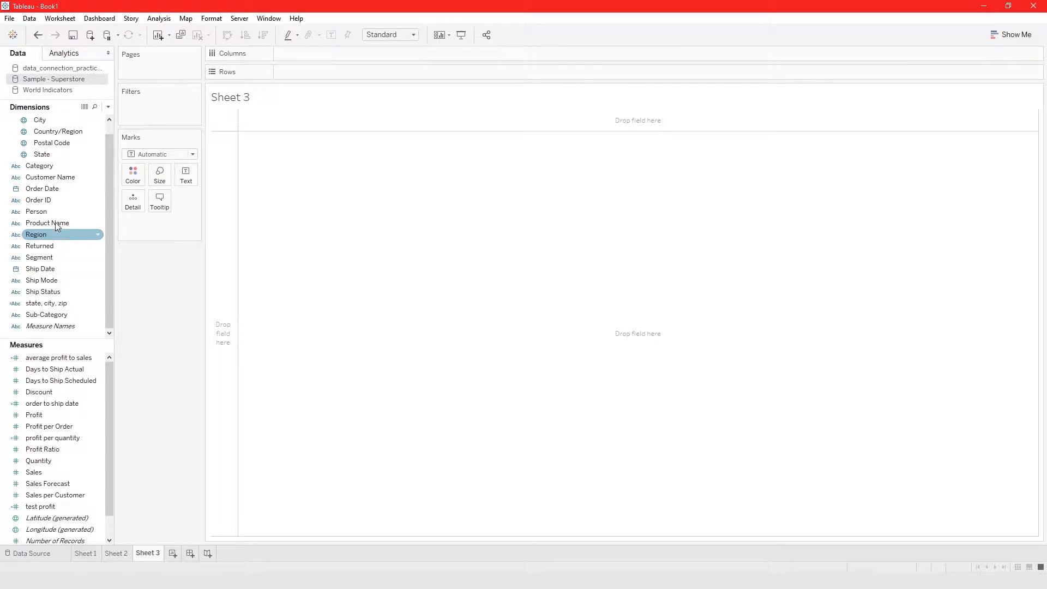
left_click_drag(60, 233, 329, 74)
left_click_drag(81, 165, 407, 67)
left_click_drag(65, 321, 551, 80)
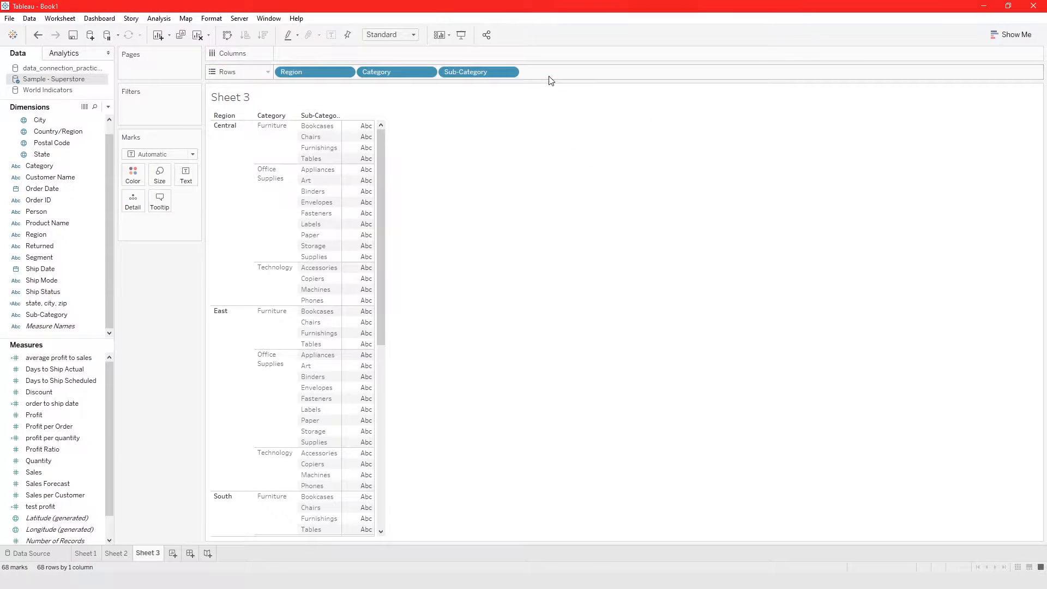
scroll(381, 252, "down", 5)
scroll(381, 252, "up", 5)
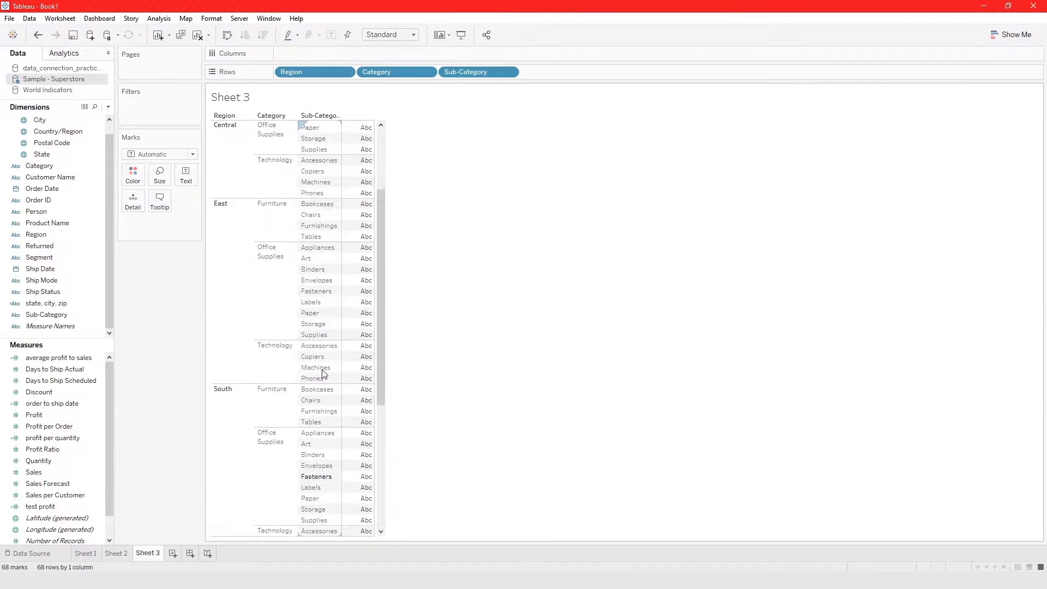
- Plot Sales as bars across the columns and label each bar with its Sales value
left_click_drag(61, 471, 455, 53)
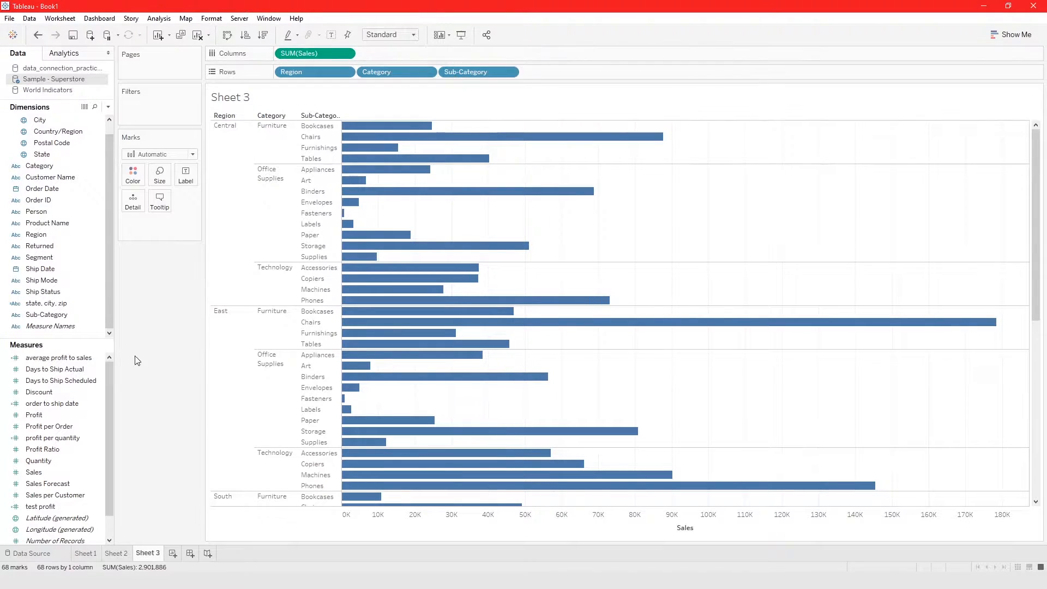
left_click_drag(54, 477, 188, 174)
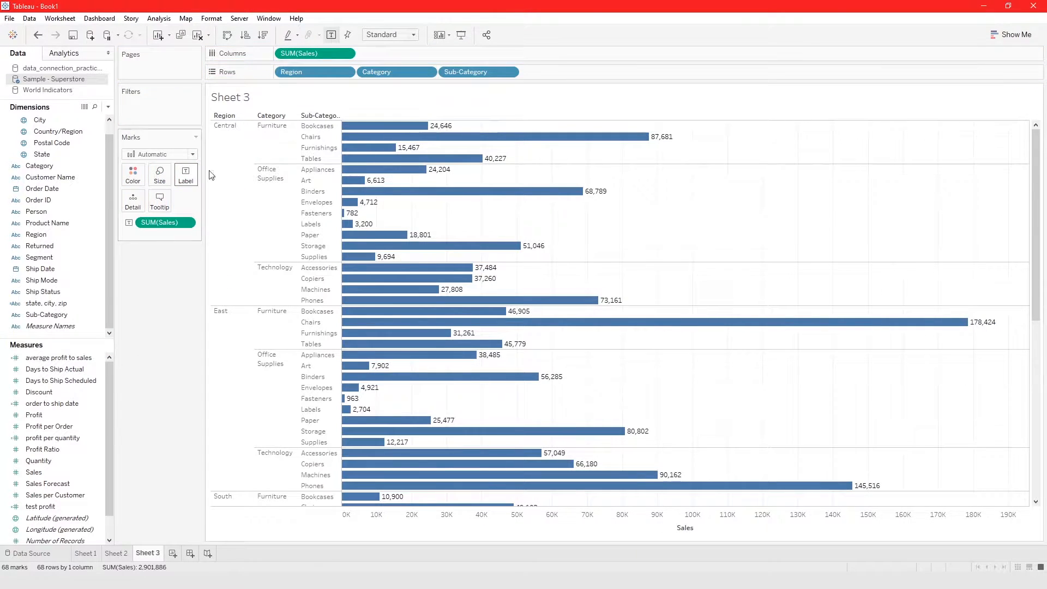
mouse_move(478, 136)
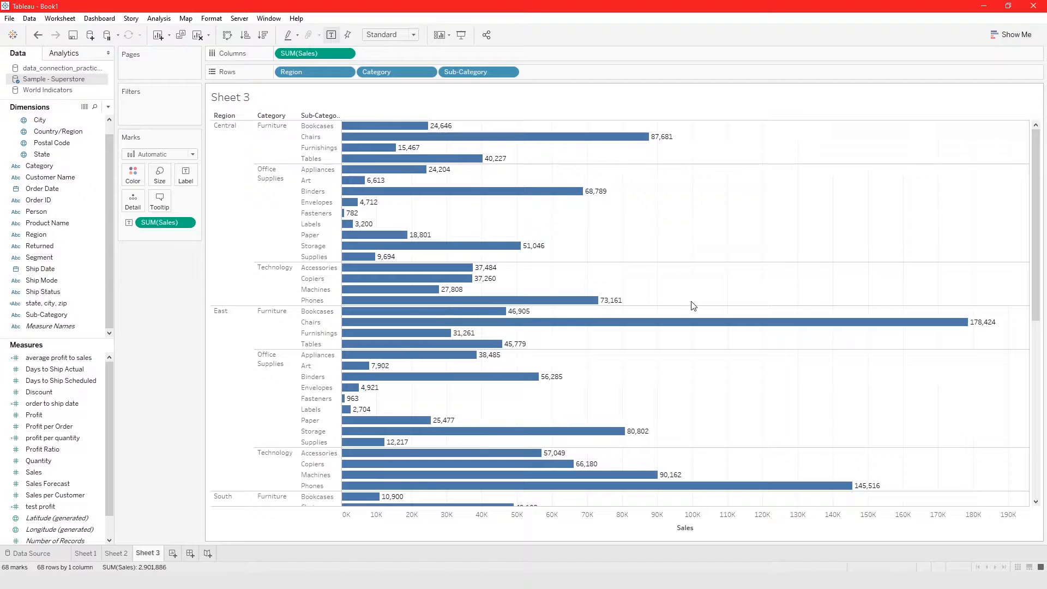
- Change the aggregation of Sales to Average for both the bar labels and the column axis
left_click(188, 223)
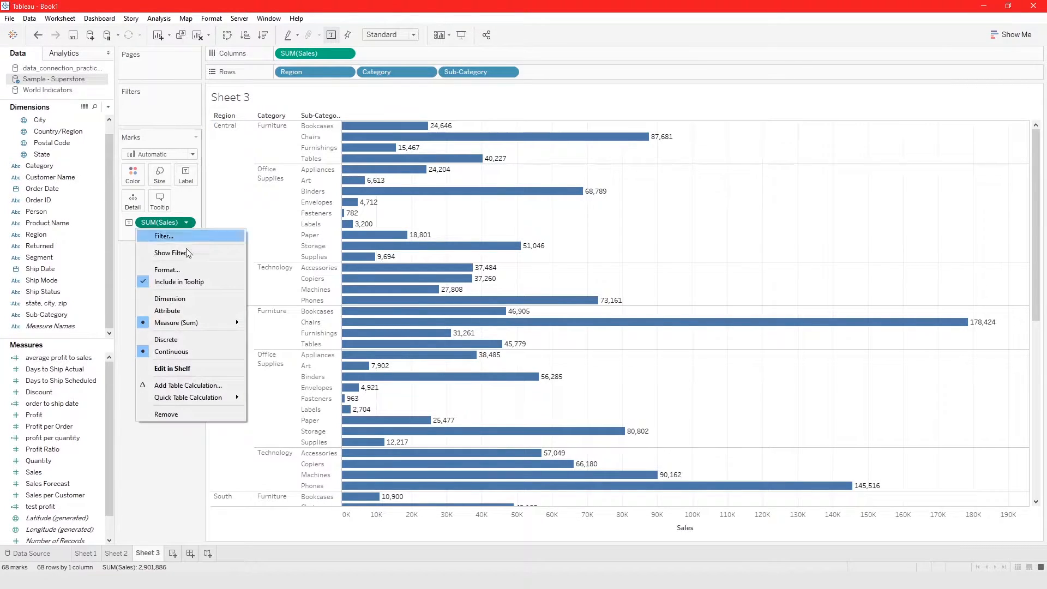
mouse_move(202, 323)
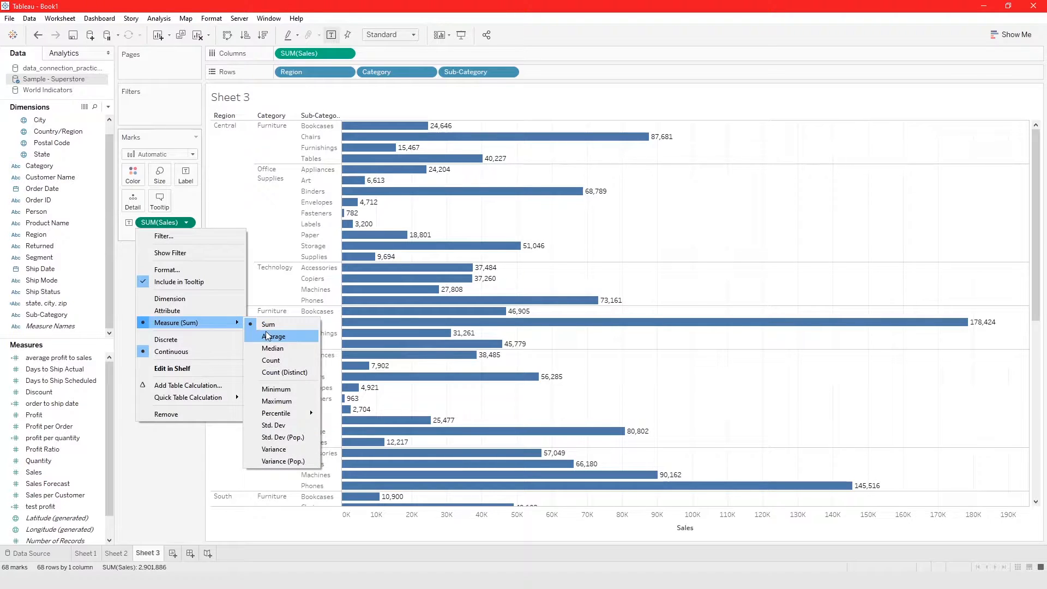
left_click(266, 335)
left_click(345, 54)
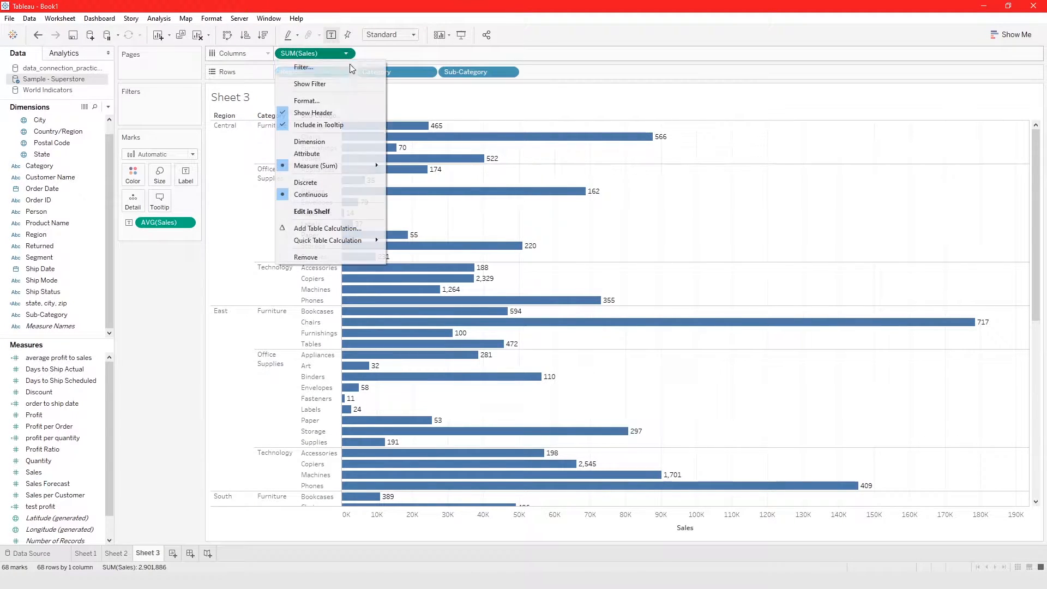
mouse_move(365, 160)
left_click(452, 179)
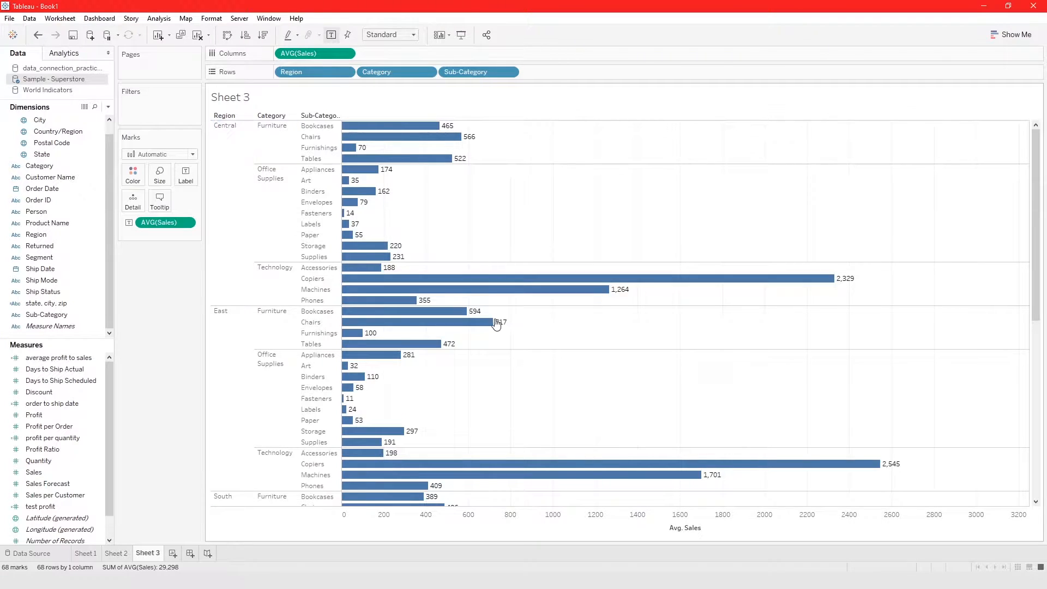
- Sort the sub-categories in descending order of average sales and apply the Rank quick table calculation to the bar labels
left_click(684, 115)
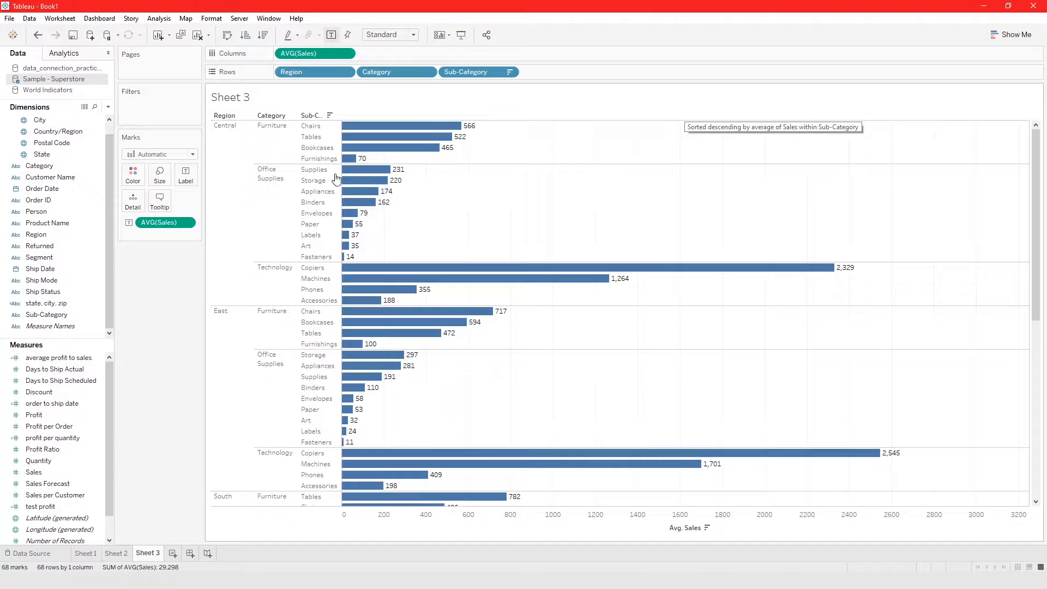
left_click(187, 224)
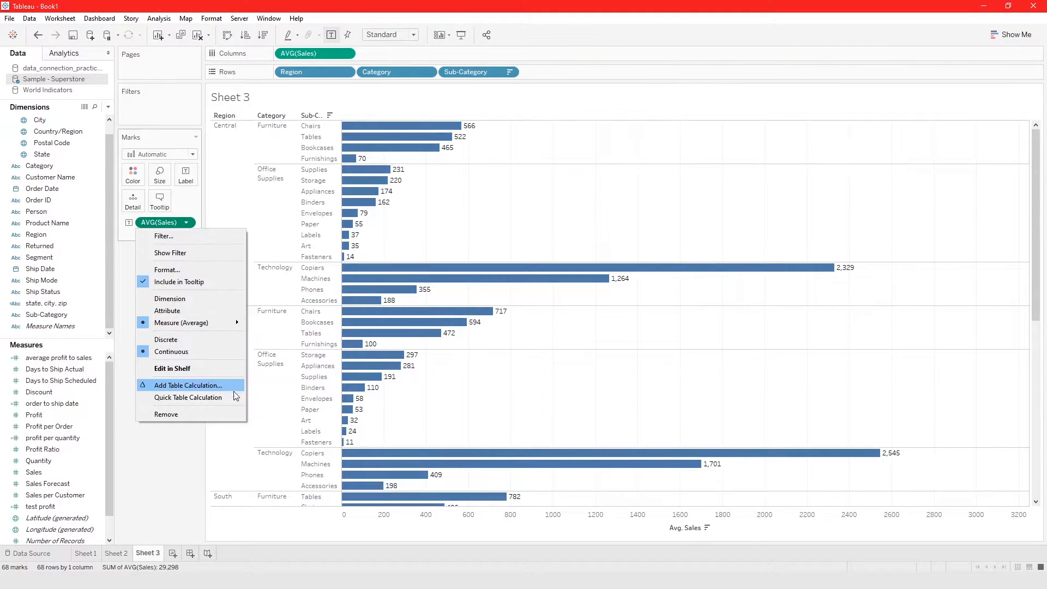
mouse_move(231, 397)
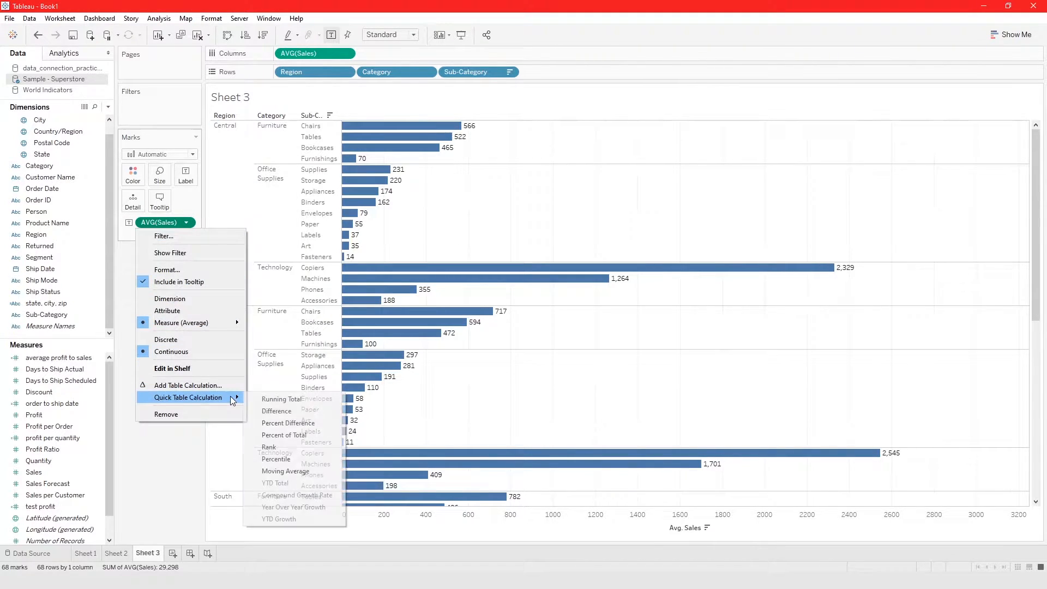
left_click(299, 449)
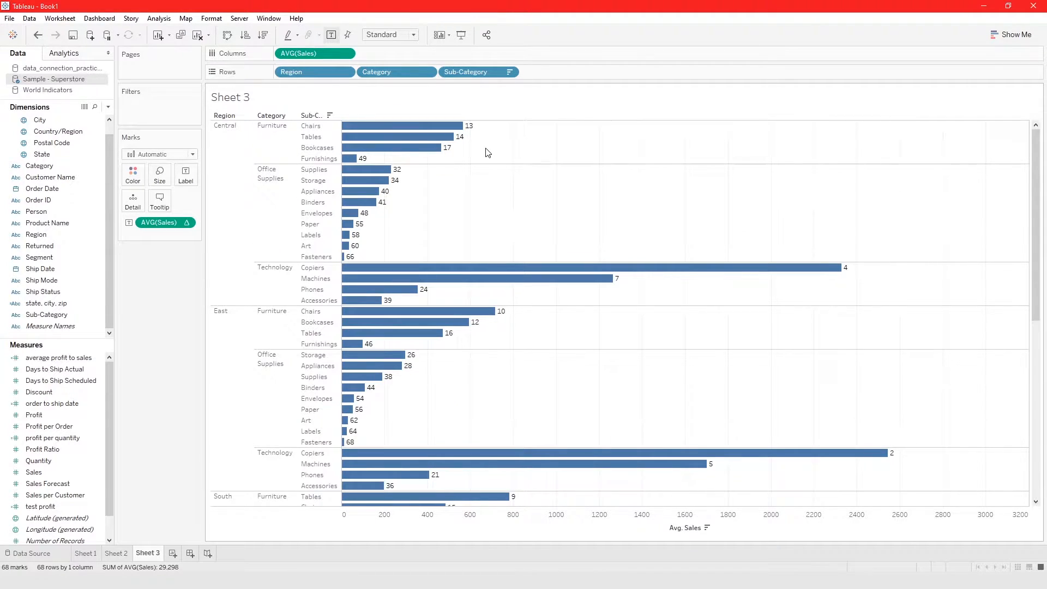
- Compute the rank in the bar labels using Pane (down), so it restarts within each category
mouse_move(466, 130)
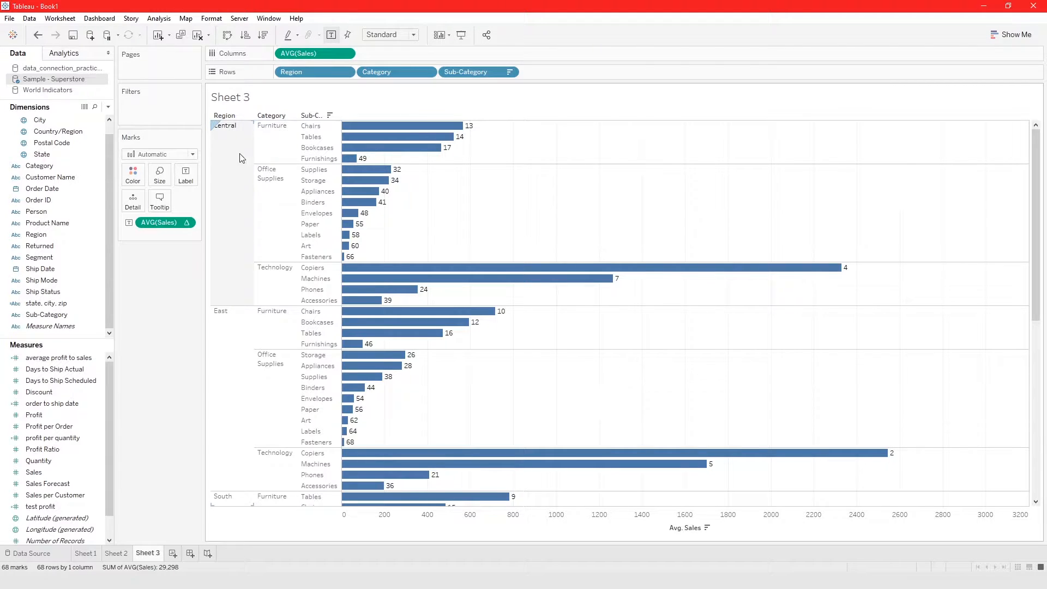
mouse_move(742, 273)
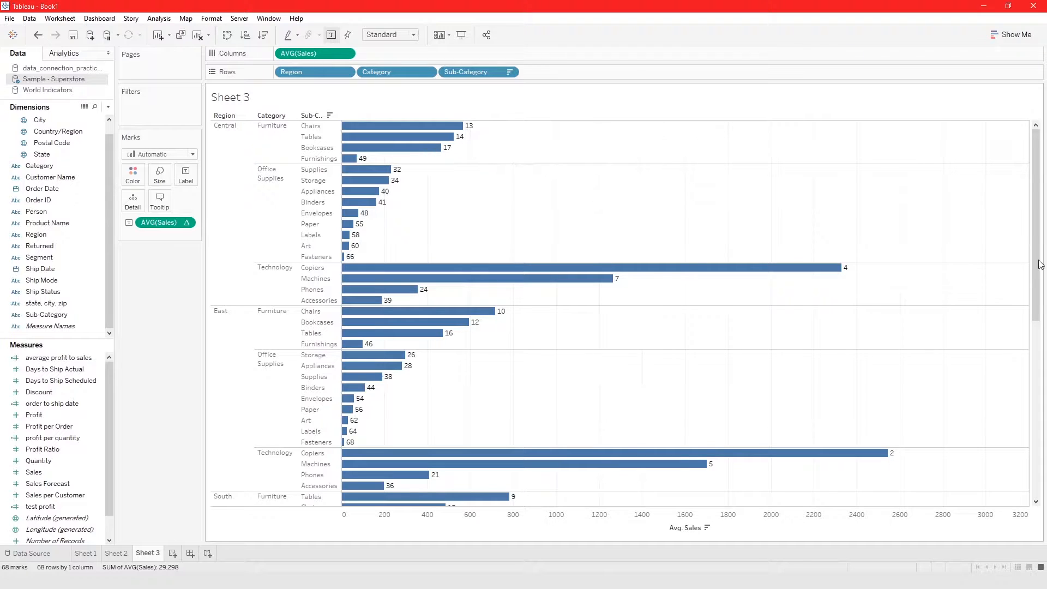
mouse_move(836, 273)
mouse_move(427, 141)
left_click(187, 223)
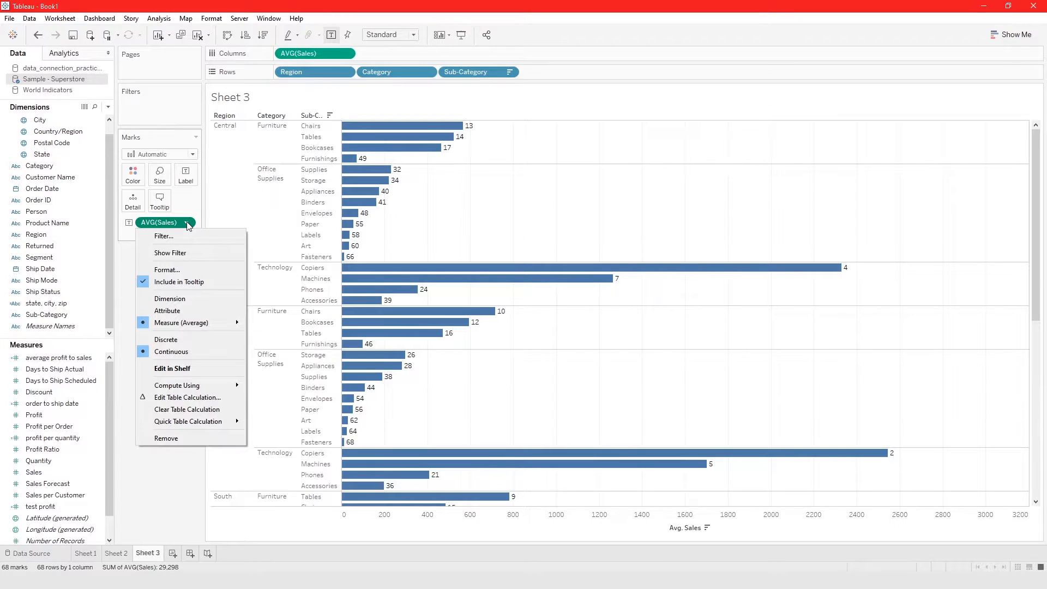
mouse_move(189, 386)
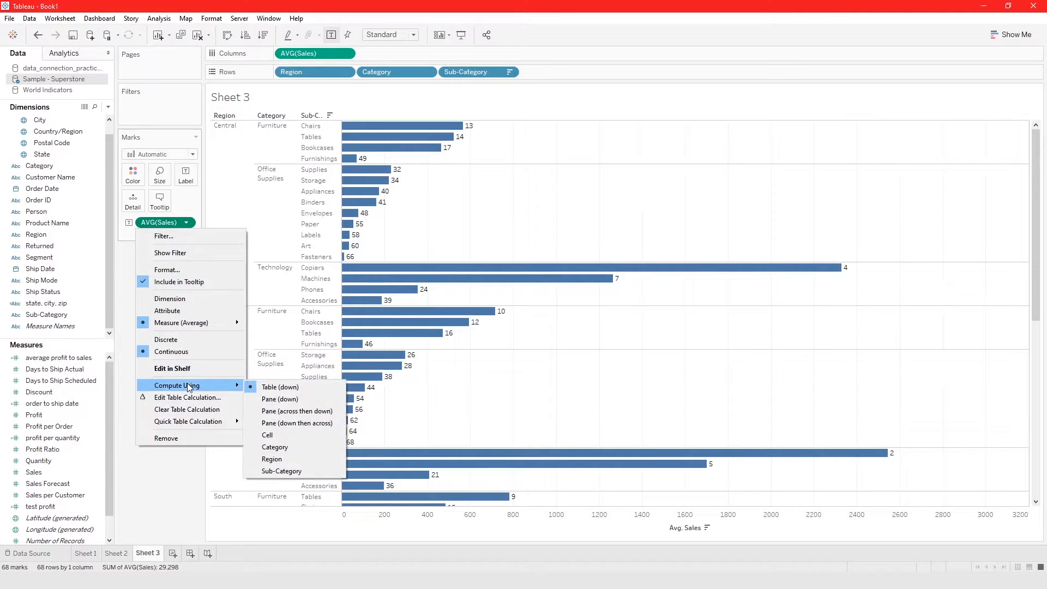
left_click(283, 399)
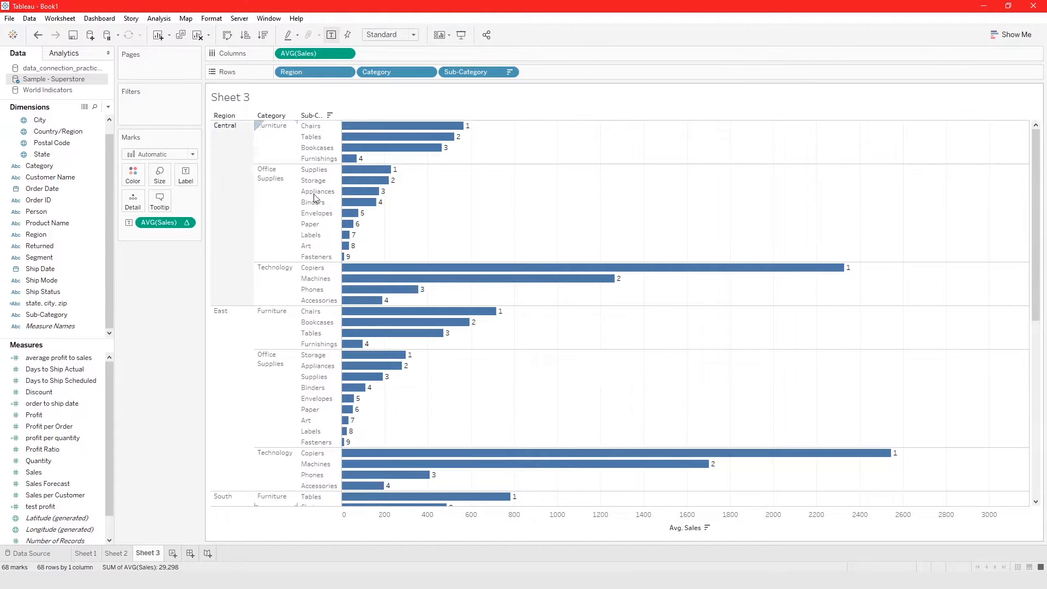
- Edit the label's table calculation to rank in ascending order, keeping the Competition (1, 2, 2, 4) method, and close its settings
mouse_move(380, 180)
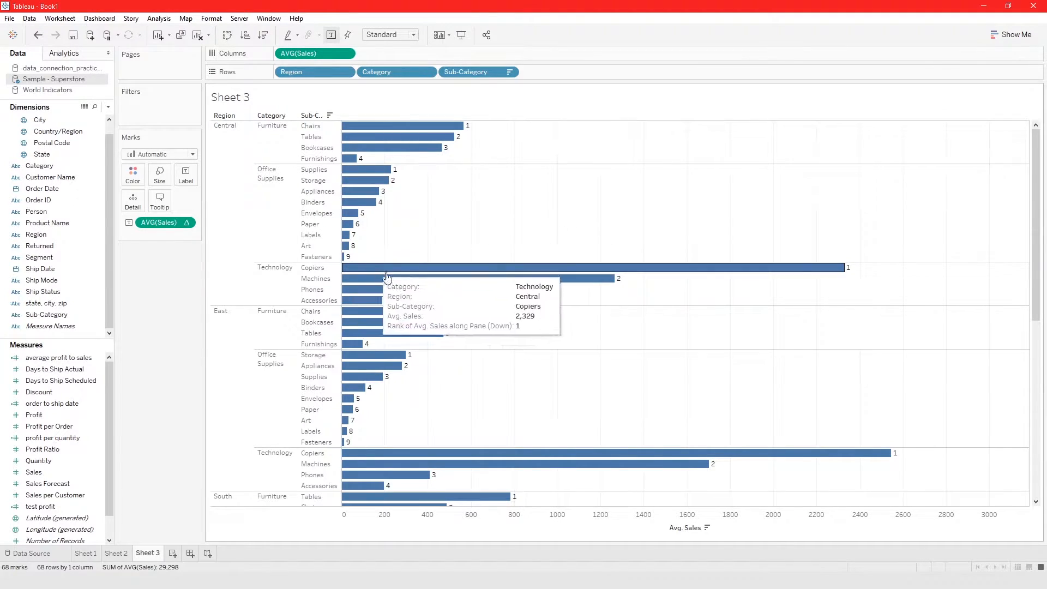
scroll(519, 425, "down", 10)
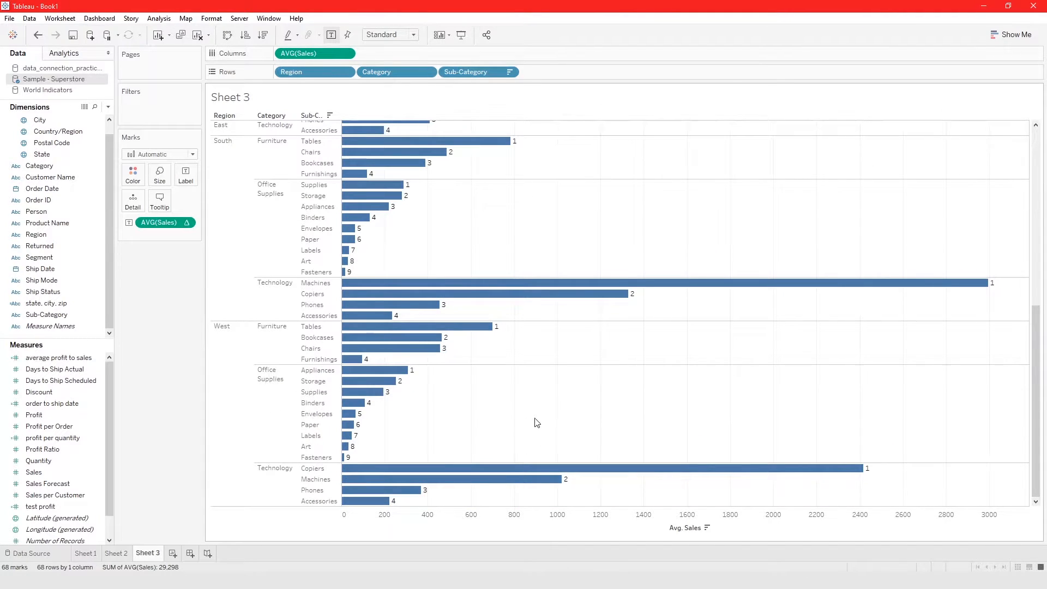
scroll(537, 422, "up", 10)
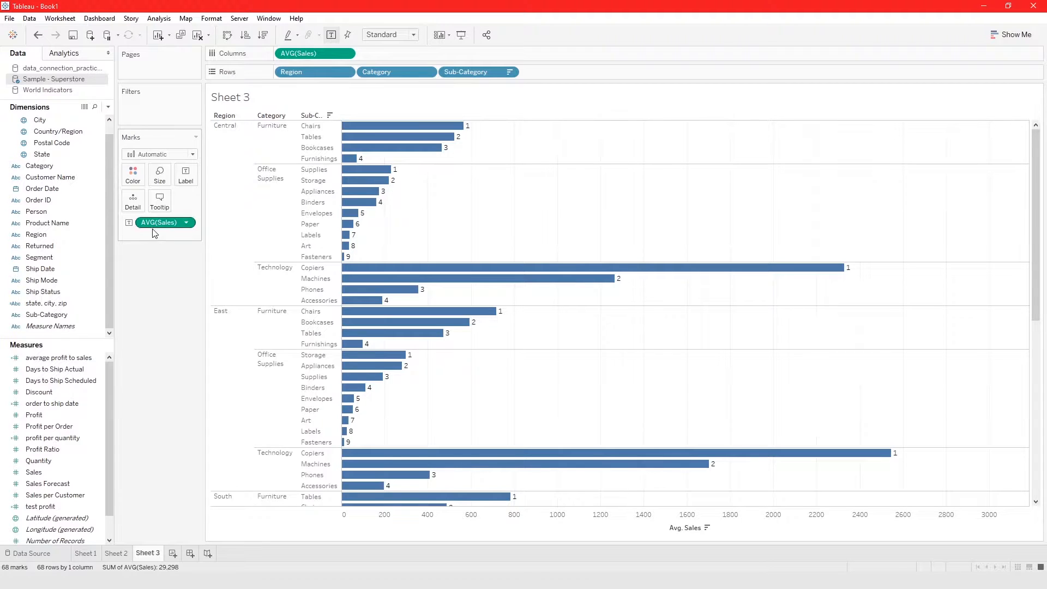
left_click(186, 223)
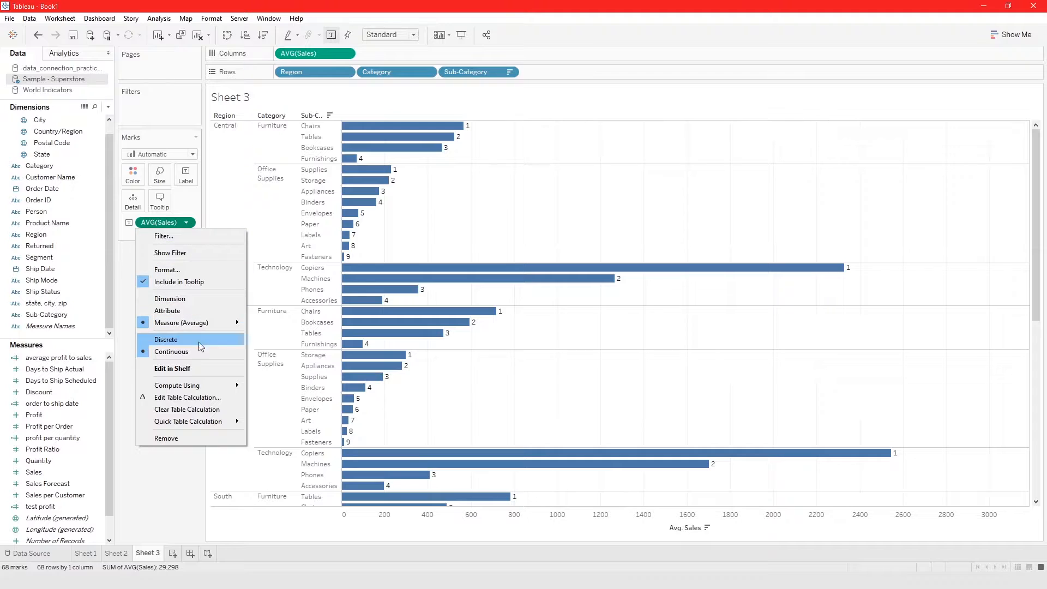
mouse_move(199, 386)
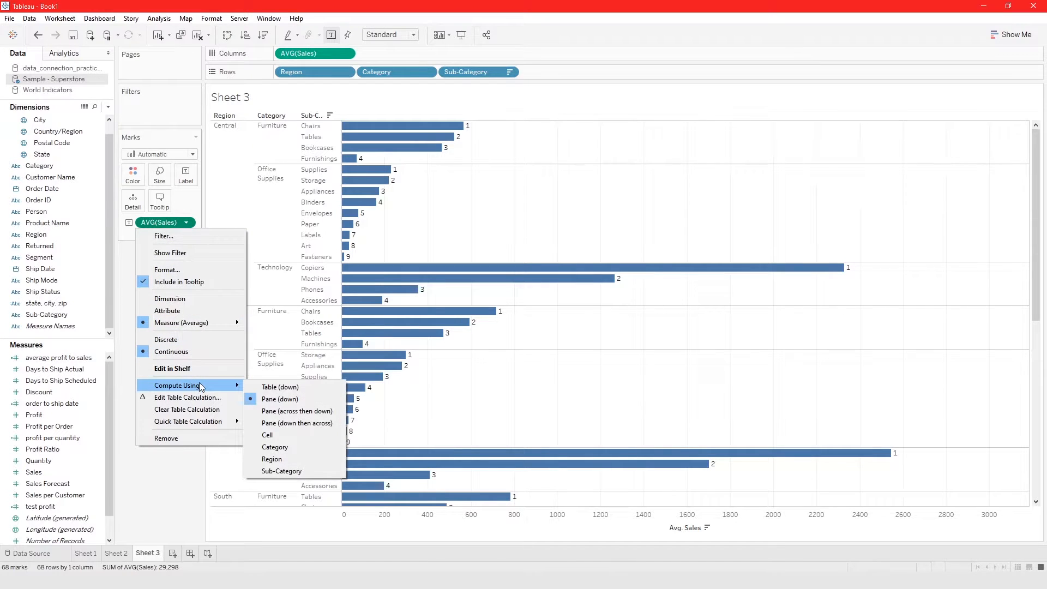
left_click(193, 398)
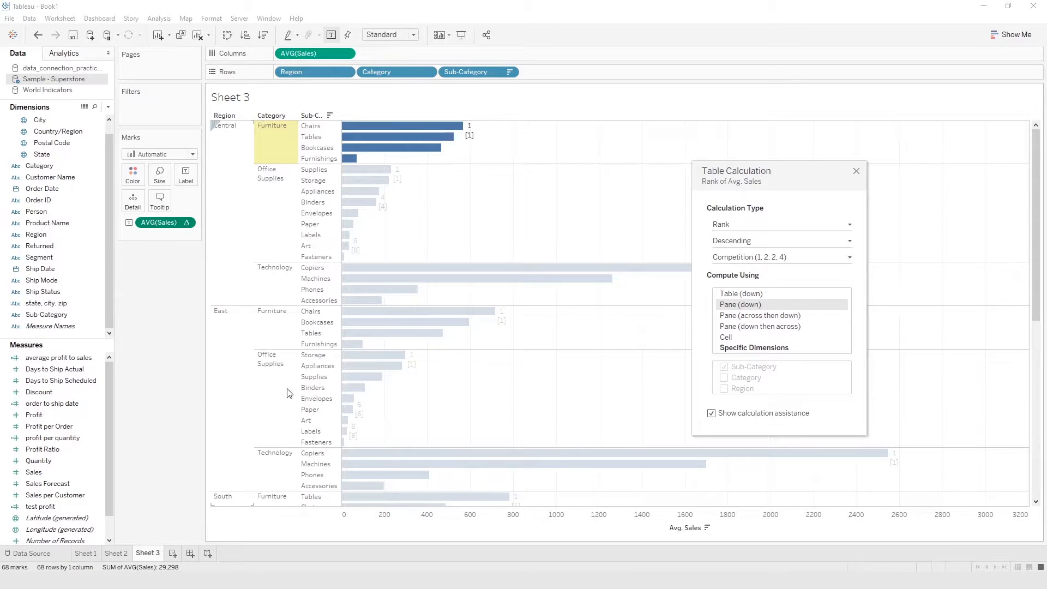
left_click_drag(806, 169, 644, 154)
left_click(625, 211)
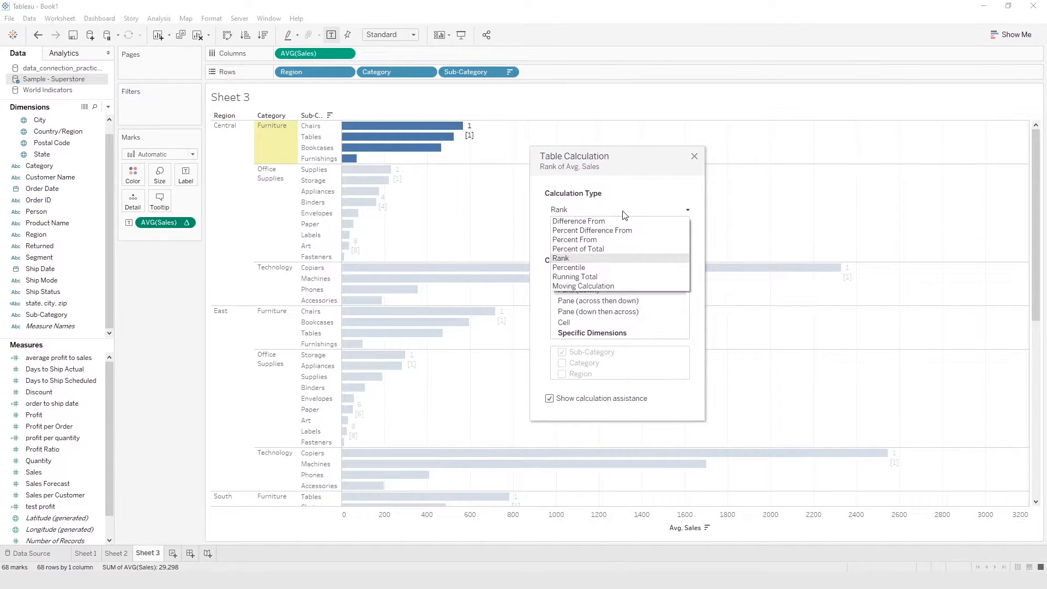
left_click(624, 213)
left_click(617, 226)
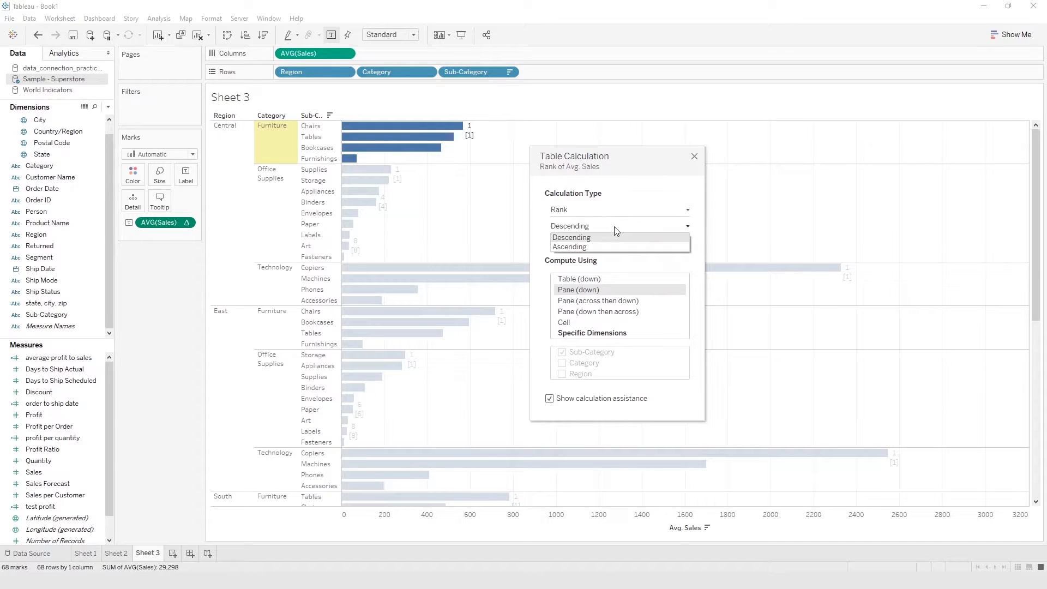
left_click(612, 247)
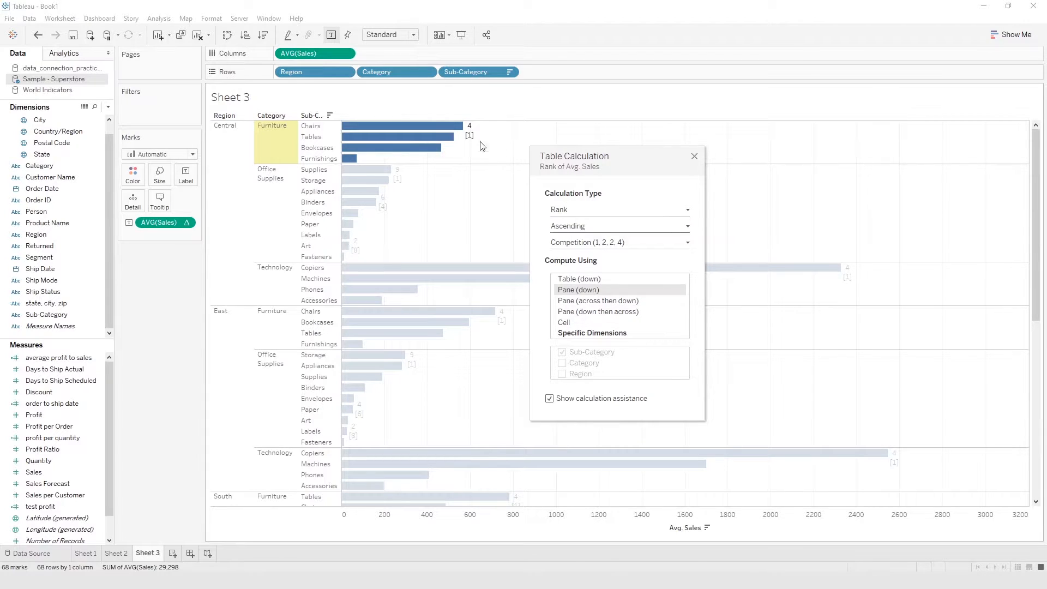
mouse_move(432, 141)
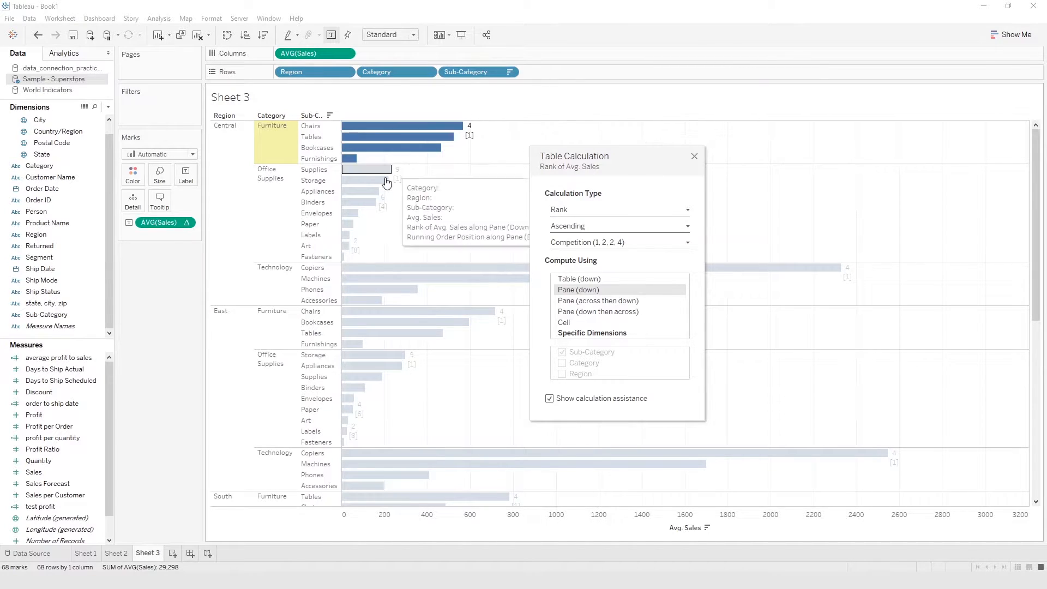
mouse_move(359, 347)
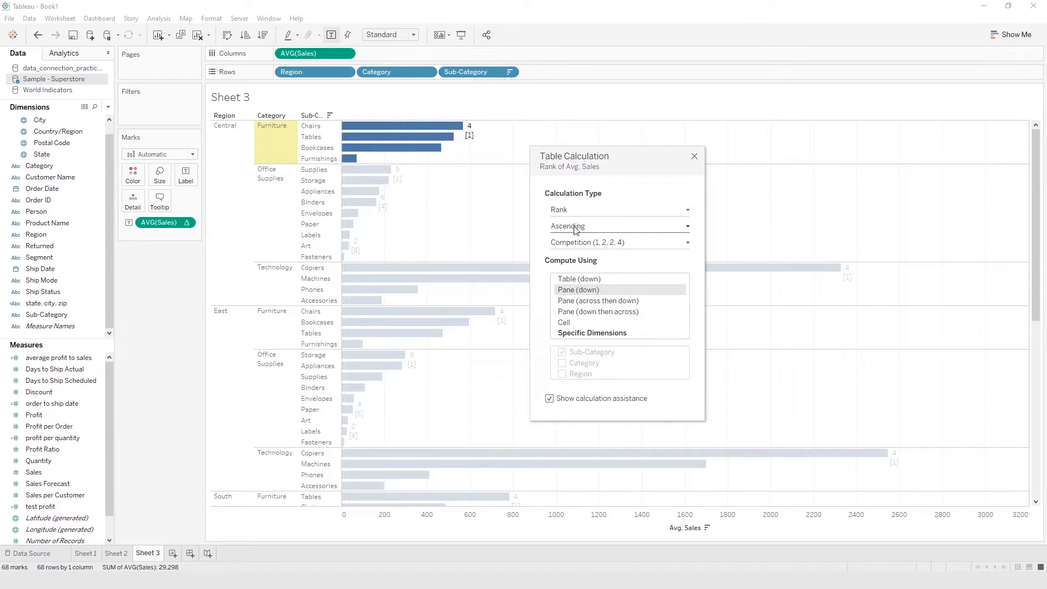
left_click(592, 246)
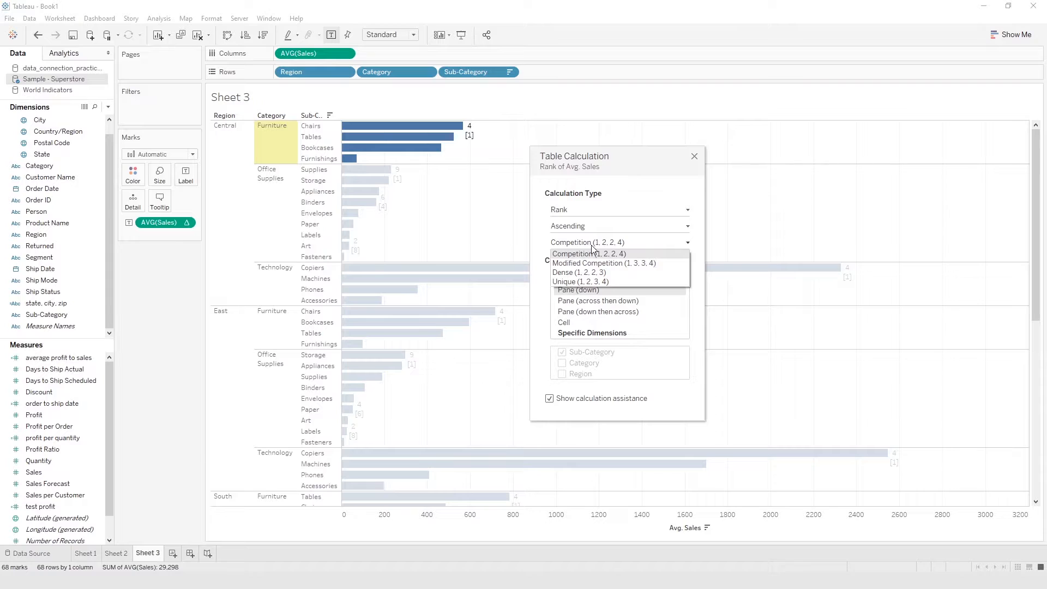
left_click(540, 247)
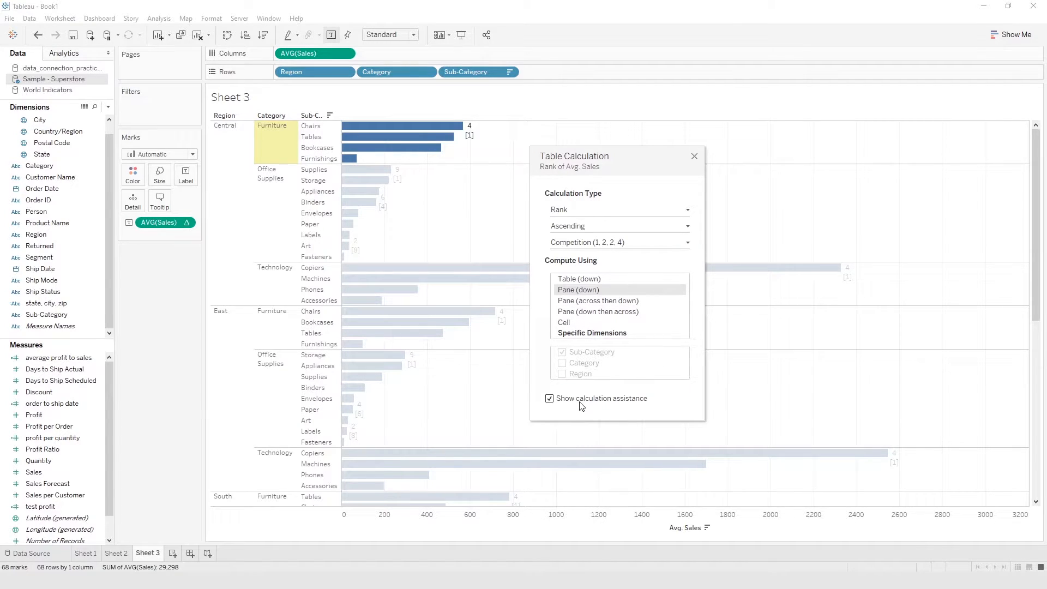
left_click(694, 157)
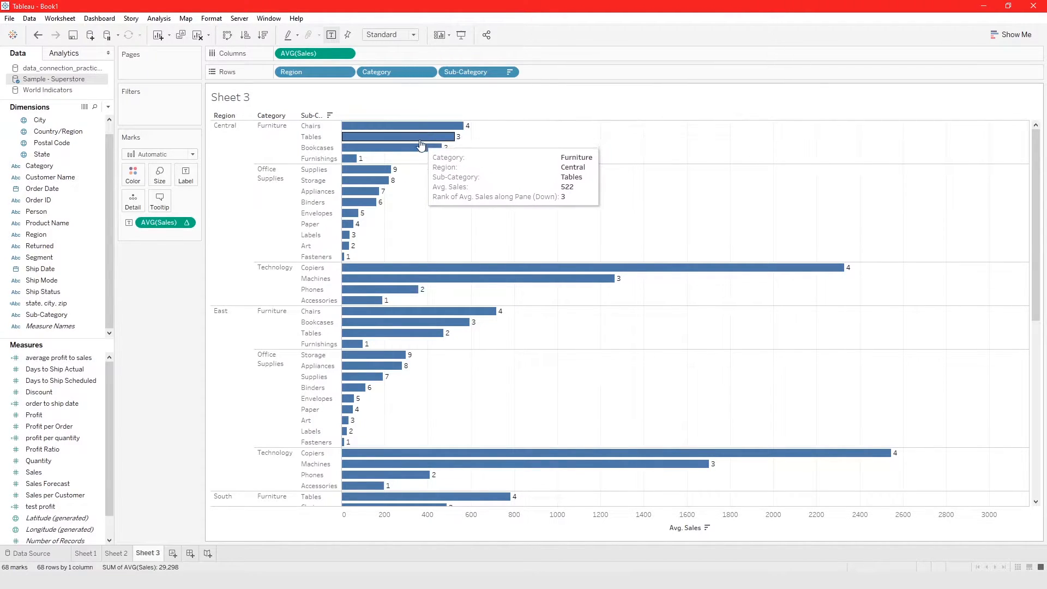
- Examine the table calculation settings behind the bars' rank labels and close them
mouse_move(417, 157)
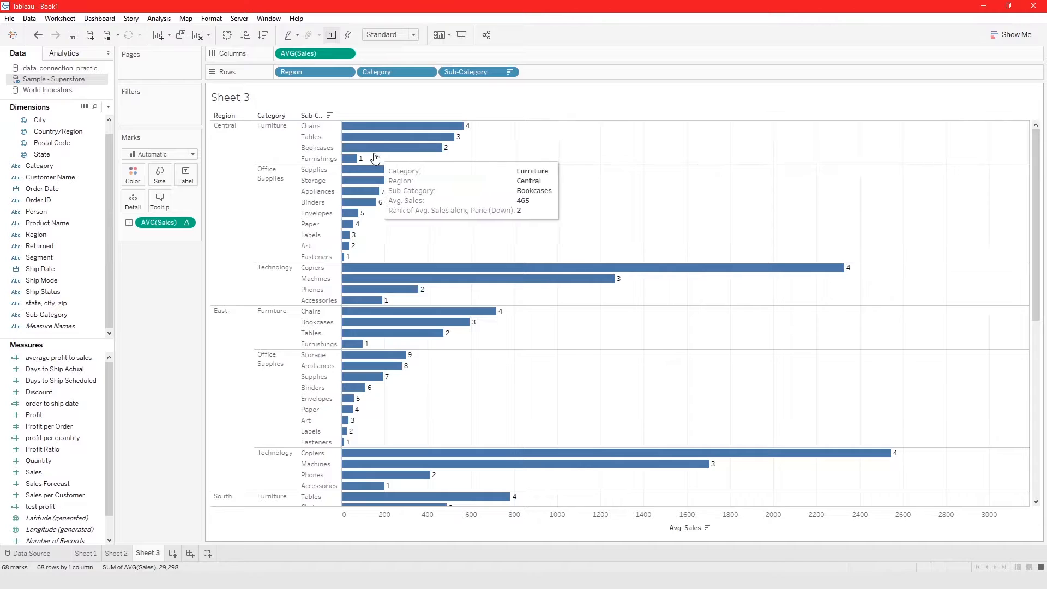
left_click(186, 222)
left_click(189, 397)
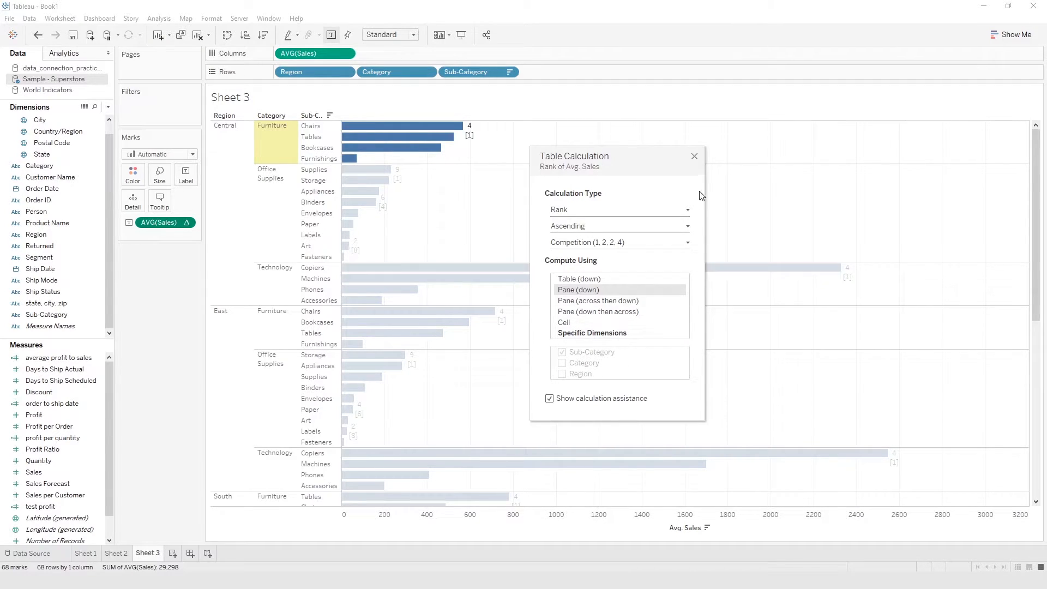
left_click(694, 156)
- Compute the rank in the bar labels using Category
left_click(186, 223)
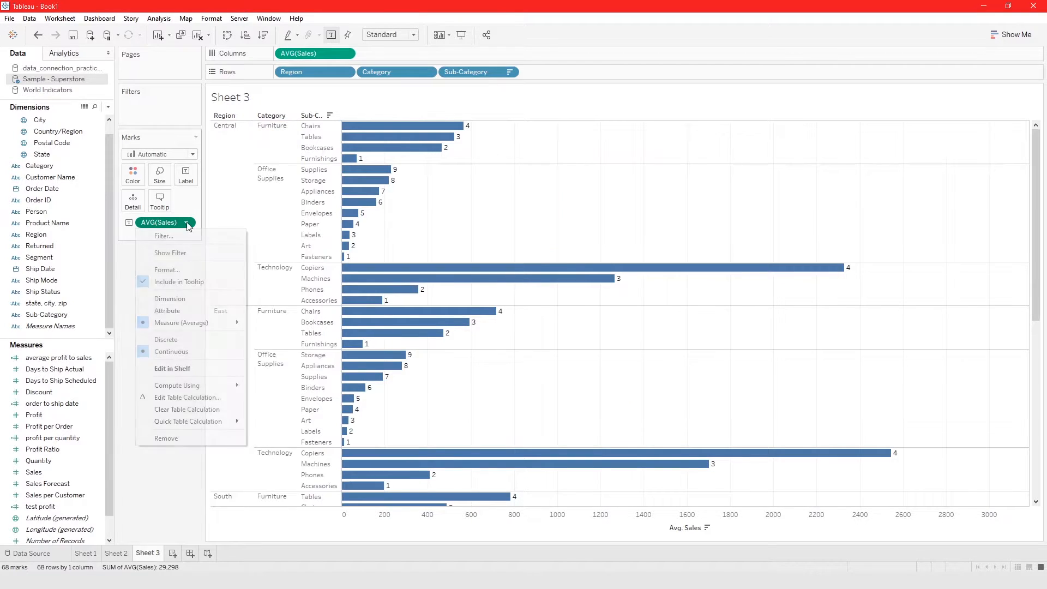
mouse_move(178, 385)
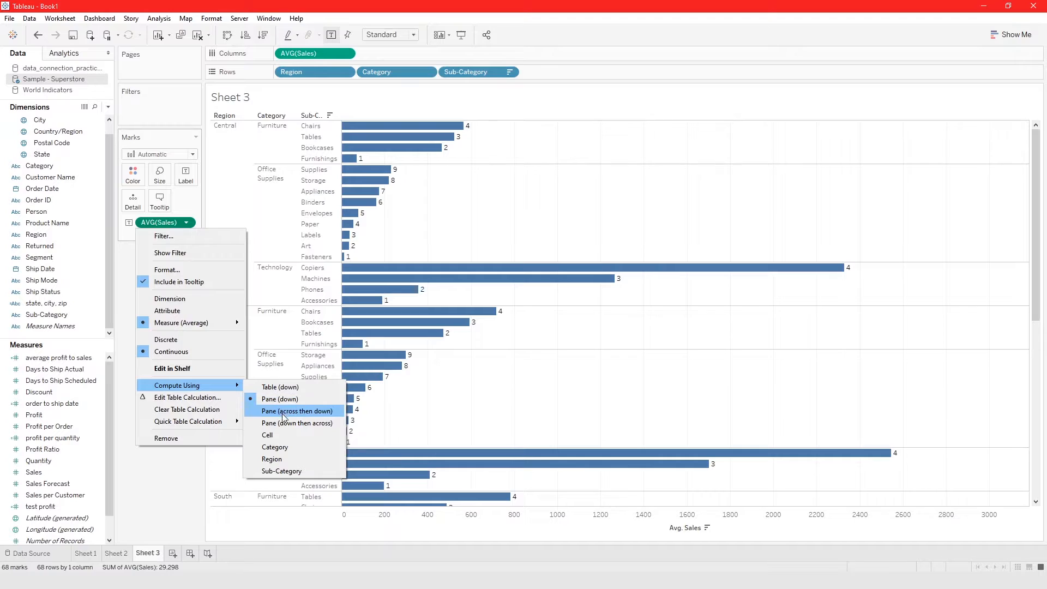
left_click(288, 447)
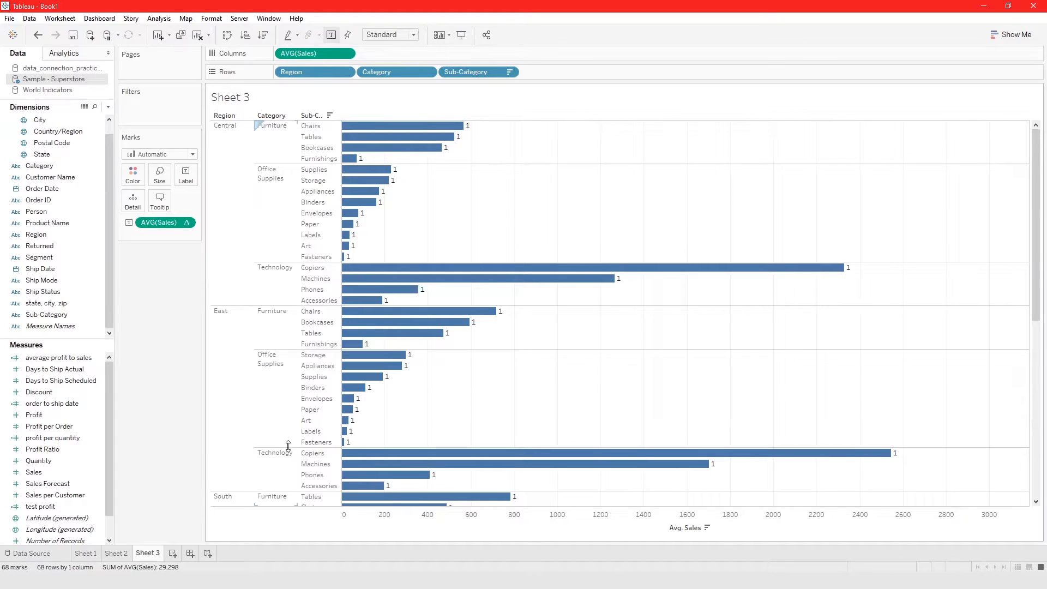
- Switch the computation of the rank labels to Region
left_click(186, 223)
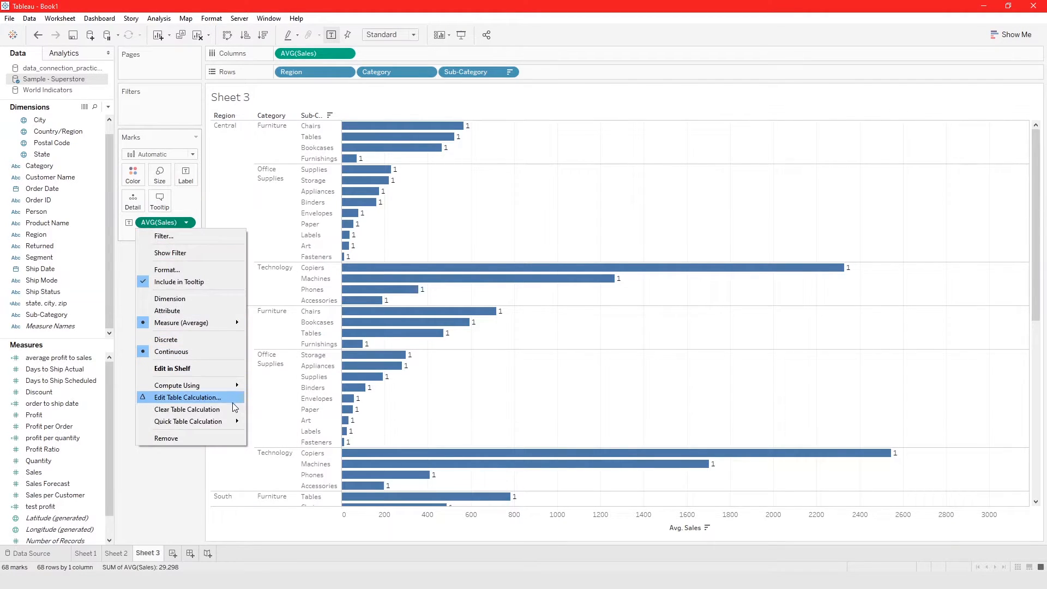
mouse_move(231, 385)
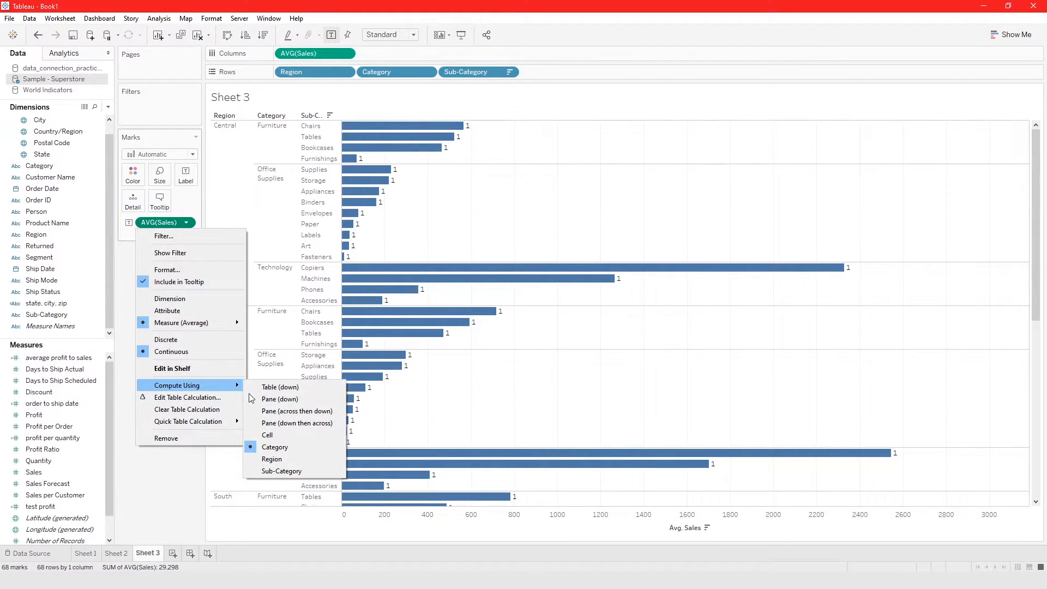
left_click(288, 459)
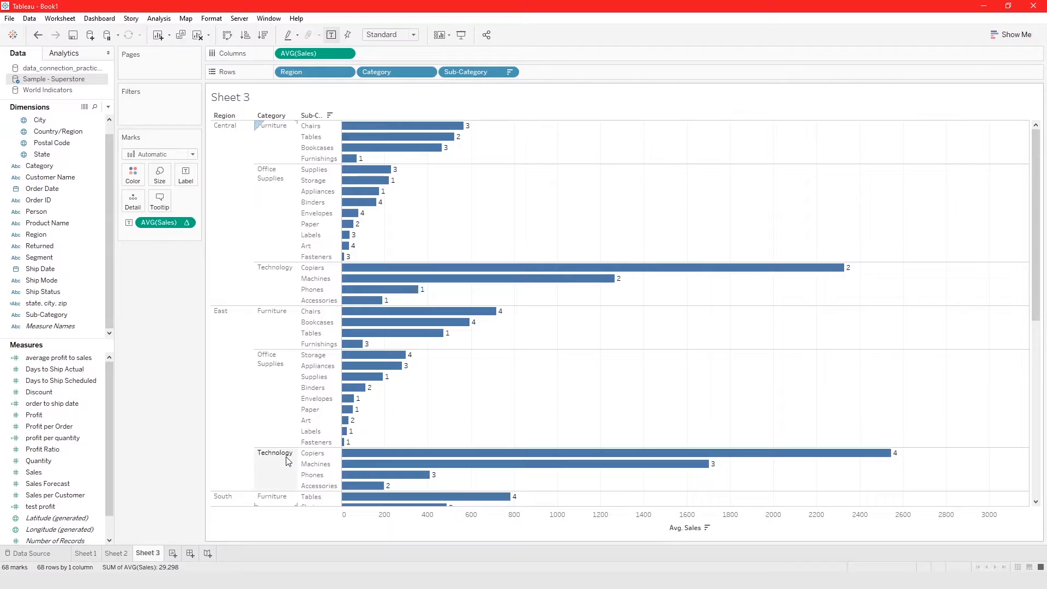
- Compute the rank in the bar labels using Sub-Category
left_click(186, 222)
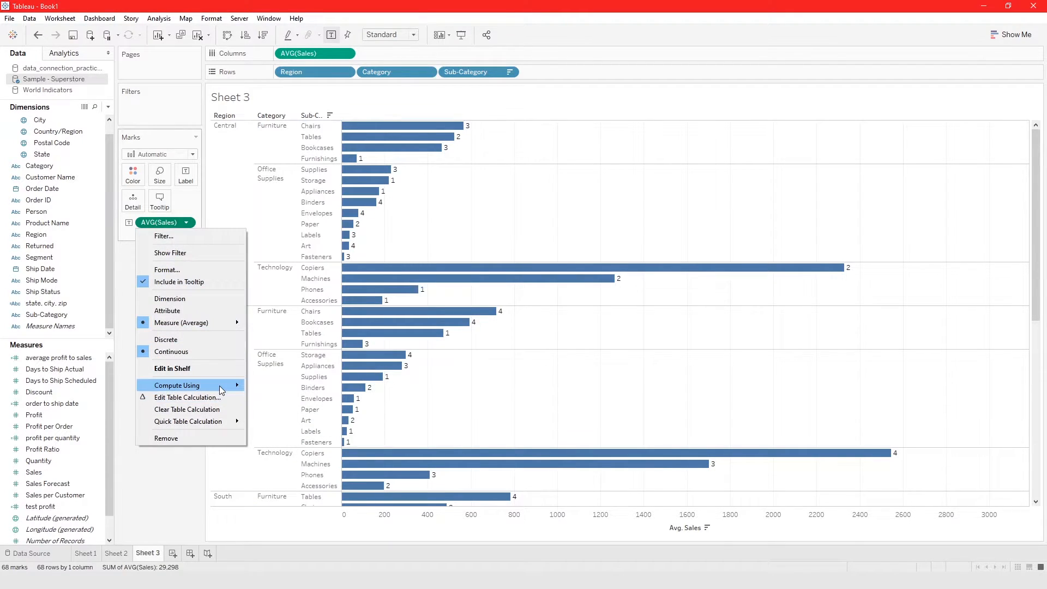
mouse_move(221, 389)
left_click(267, 470)
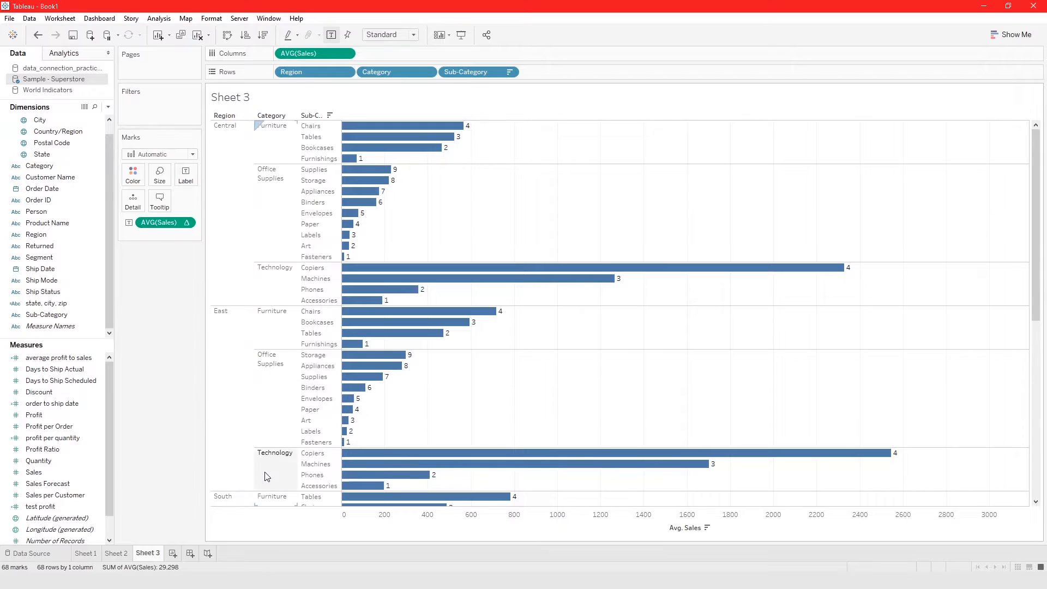
- Edit the label's table calculation to rank average sales in descending order and close its settings
mouse_move(407, 152)
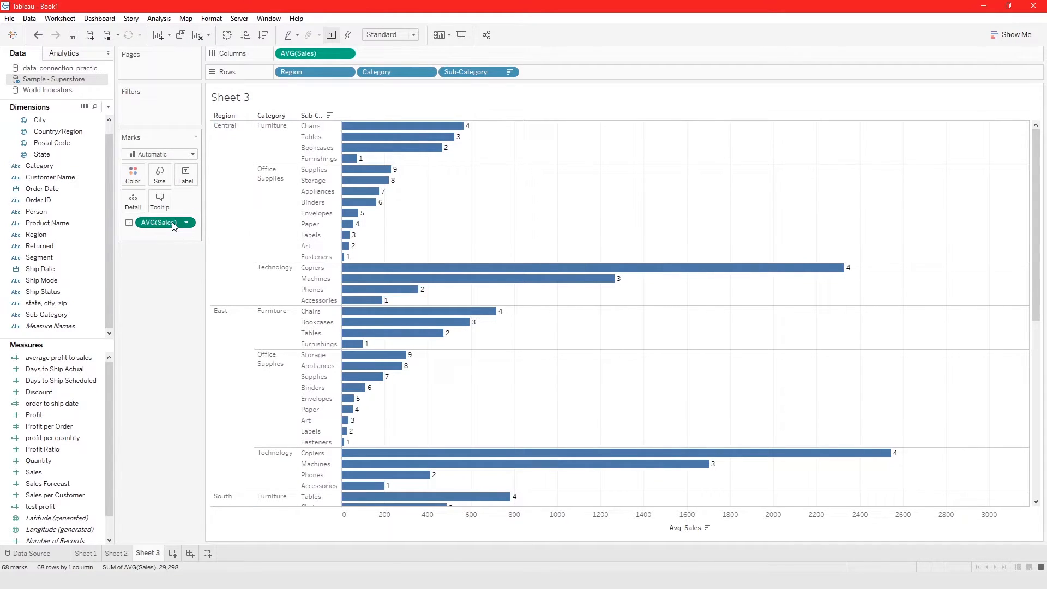
left_click(185, 222)
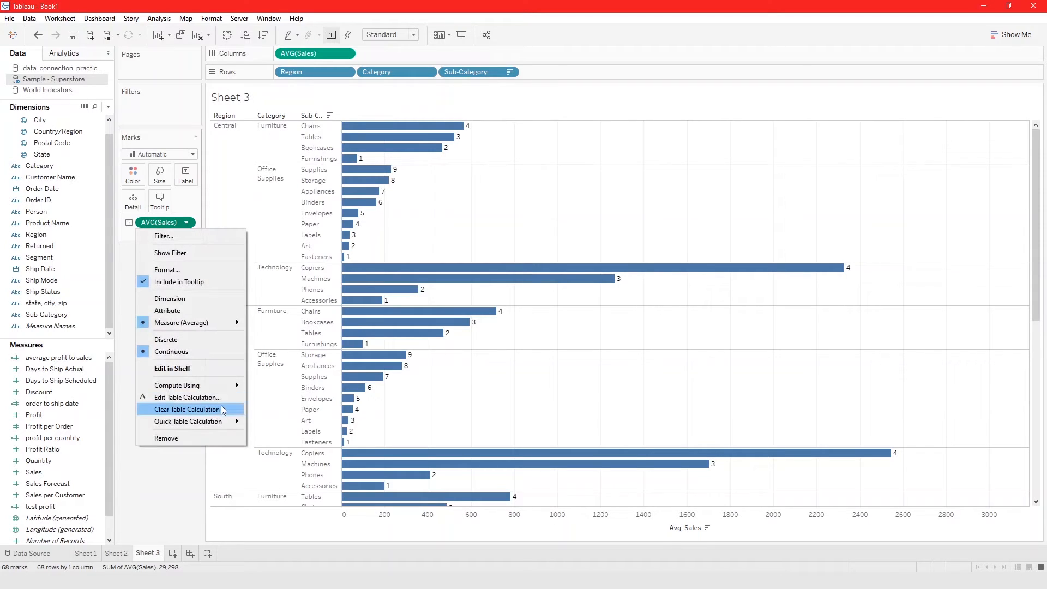
left_click(186, 397)
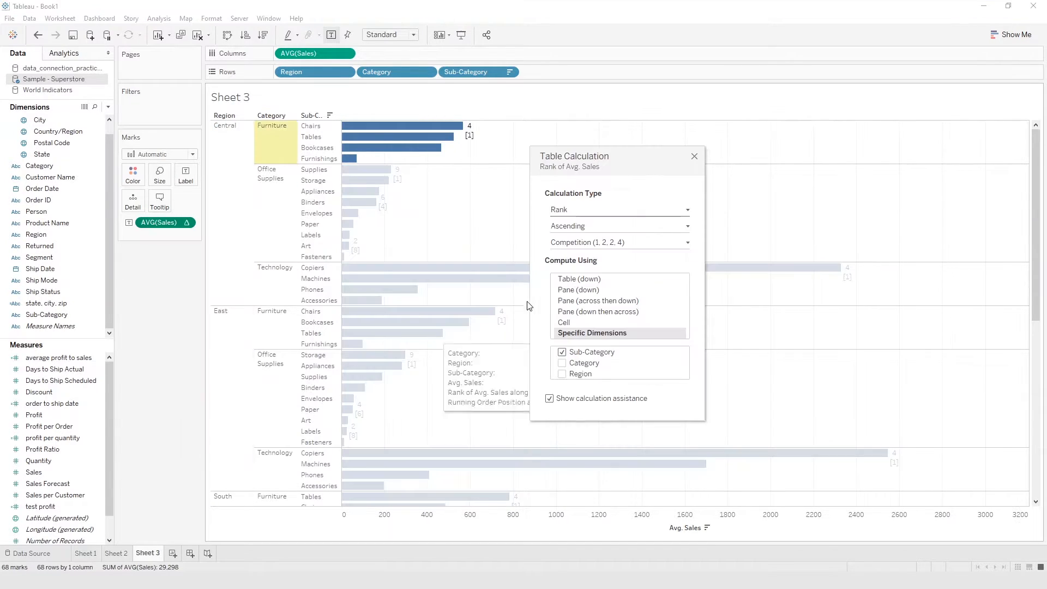
left_click(582, 228)
left_click(581, 240)
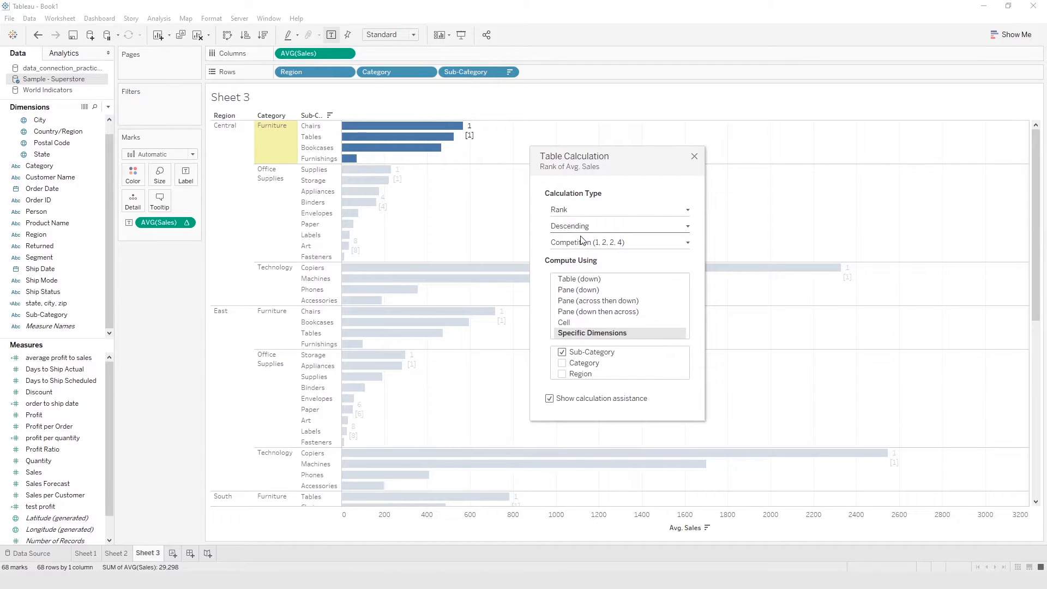
left_click(694, 156)
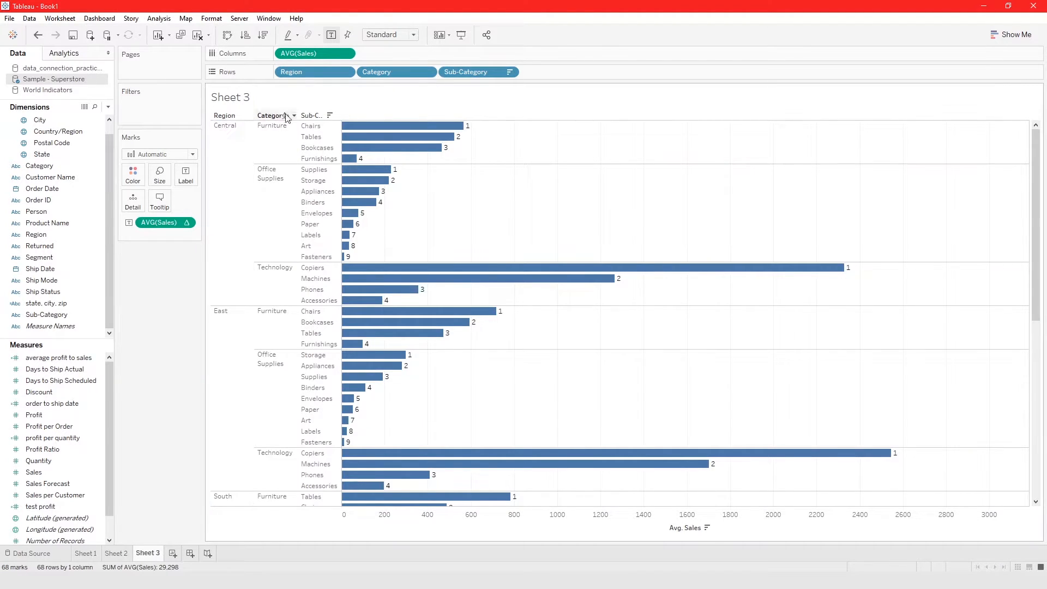
- Try the rank of average sales as a continuous field on Rows, and return it to the bar labels
mouse_move(412, 128)
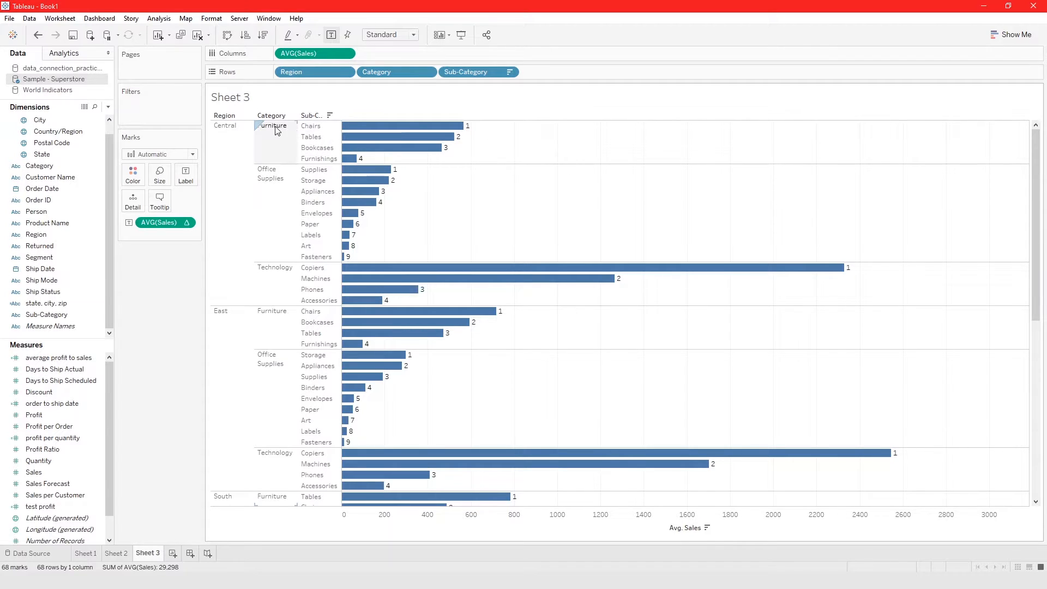
scroll(815, 333, "down", 5)
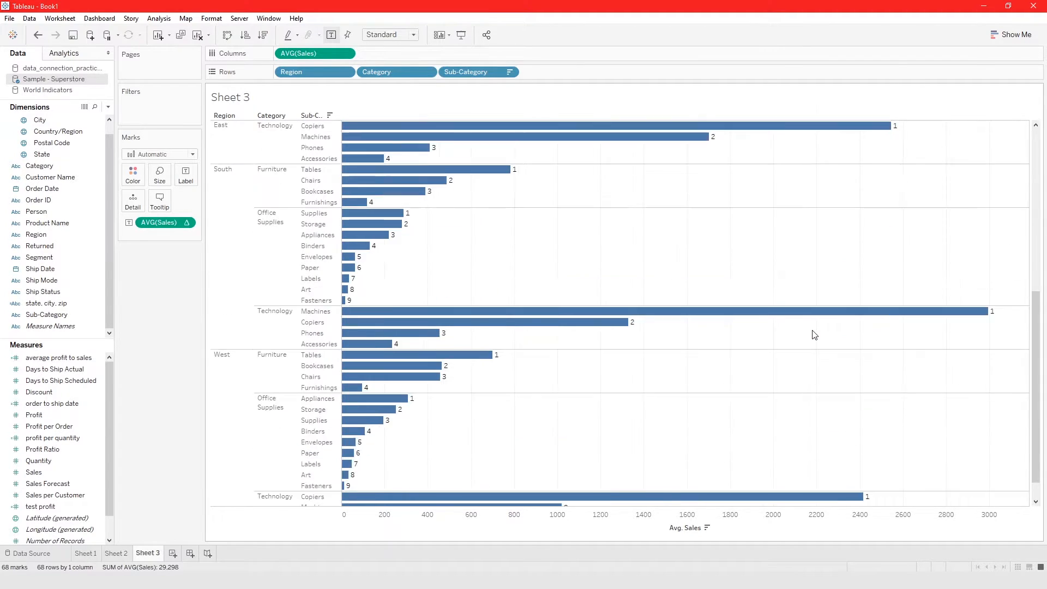
scroll(816, 334, "up", 5)
mouse_move(355, 210)
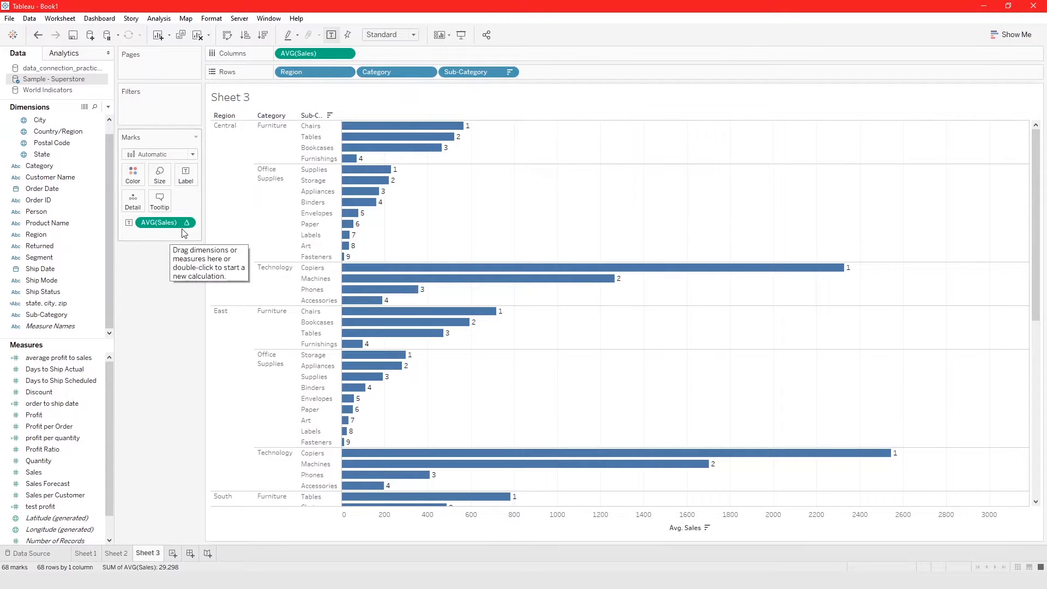
left_click_drag(162, 225, 360, 72)
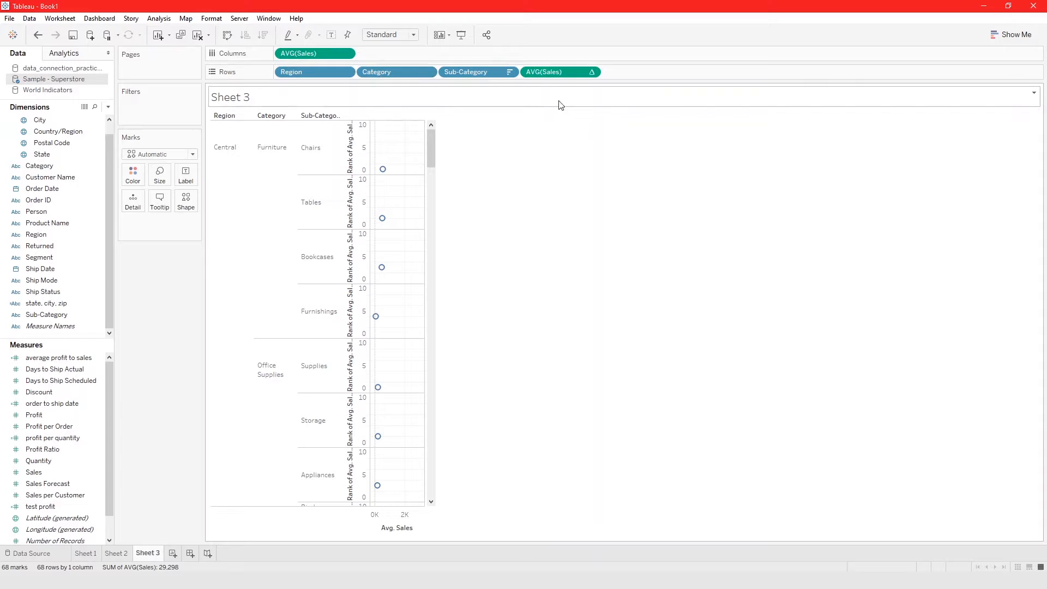
left_click_drag(552, 76, 155, 230)
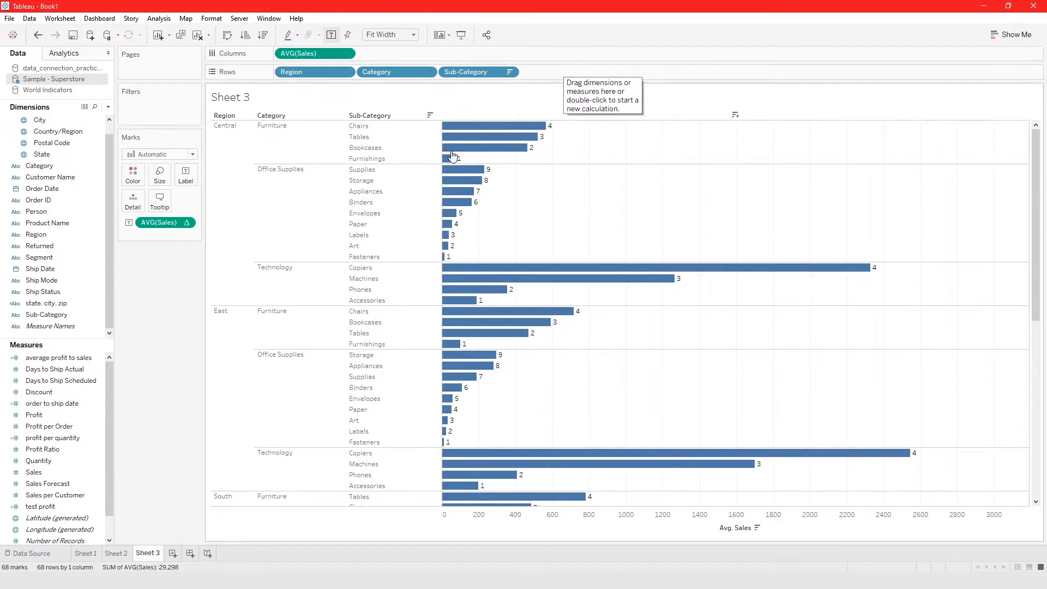
- Convert the rank of average sales to discrete and move it from the labels to Rows, after Sub-Category
left_click(187, 223)
left_click(190, 339)
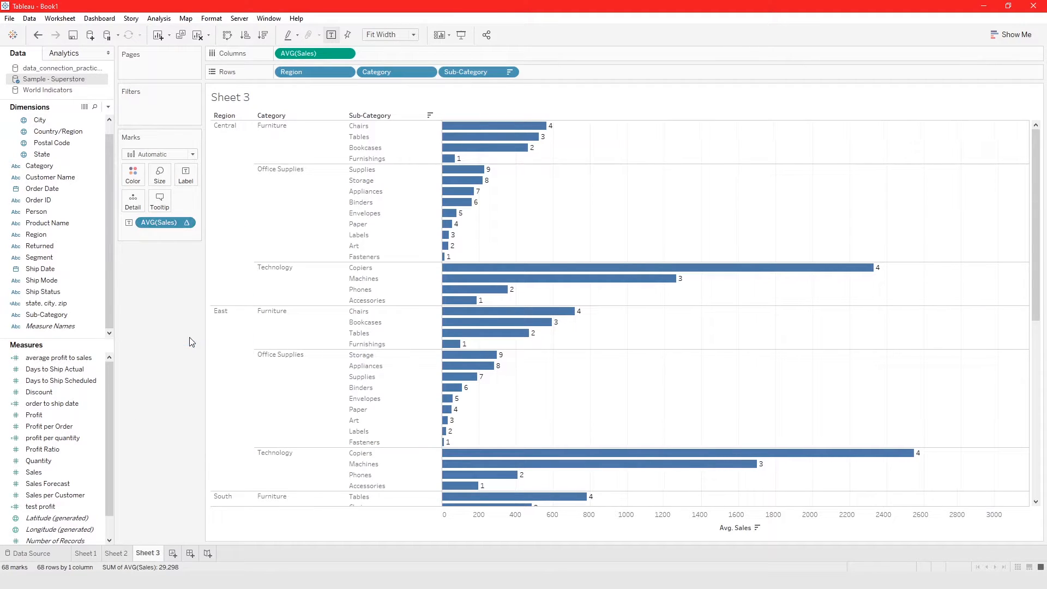
left_click_drag(164, 222, 602, 77)
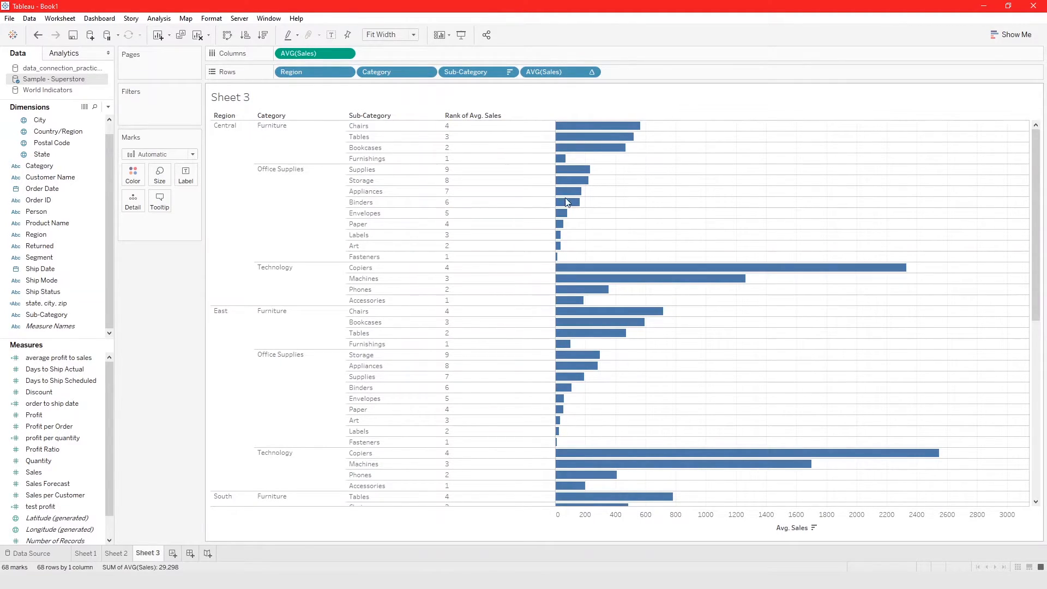
- Try the rank in place of Region on Rows, return it to the end, and add Region back as the first row field
left_click_drag(545, 72, 297, 71)
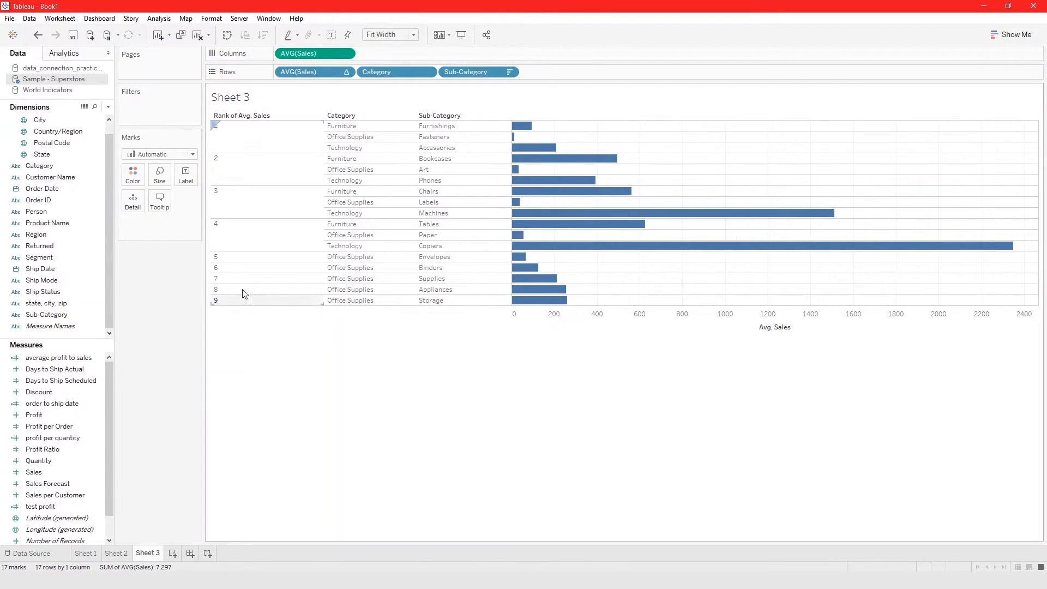
left_click_drag(326, 73, 477, 80)
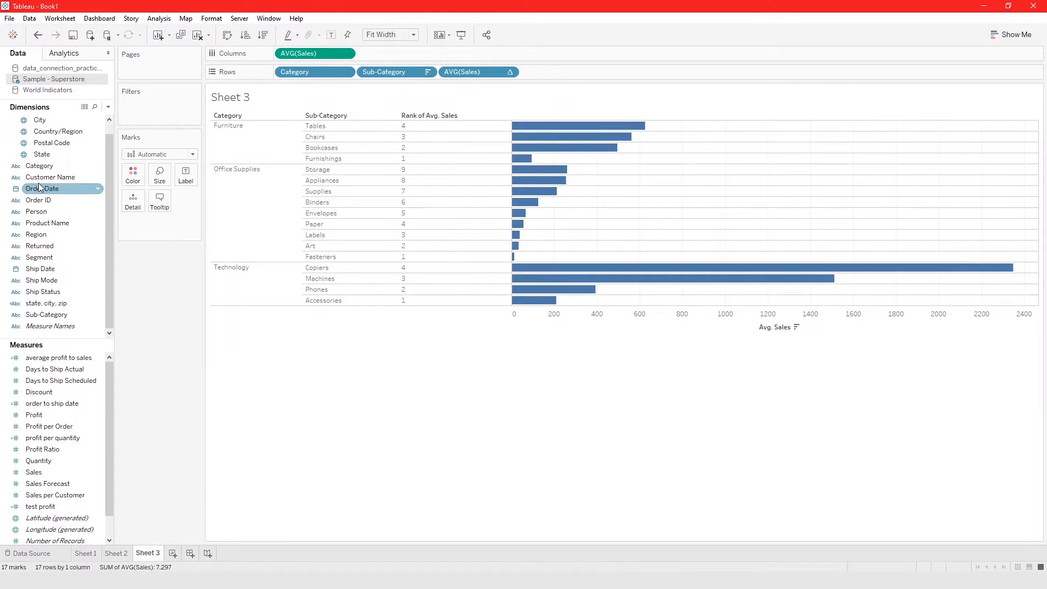
left_click_drag(43, 235, 278, 74)
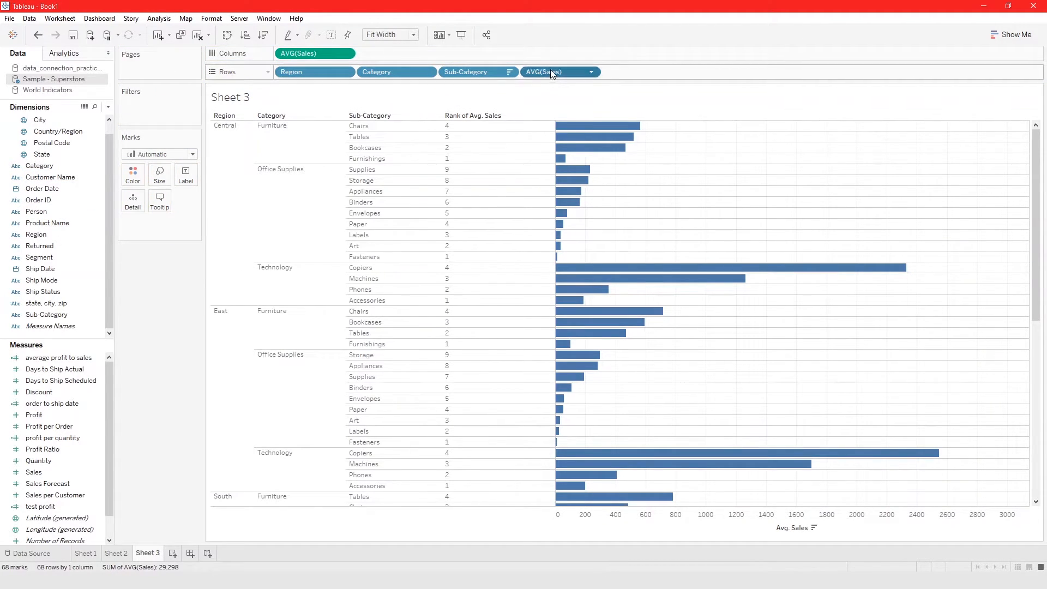
- Try the rank before Sub-Category and before Region on Rows, and return it to the end
left_click_drag(551, 72, 452, 75)
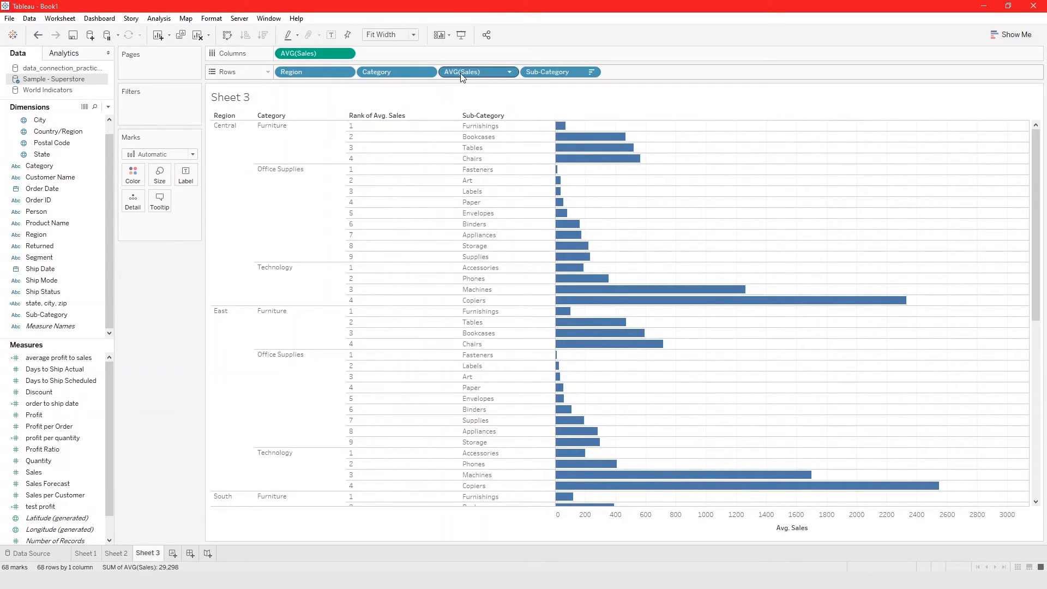
left_click_drag(461, 76, 292, 76)
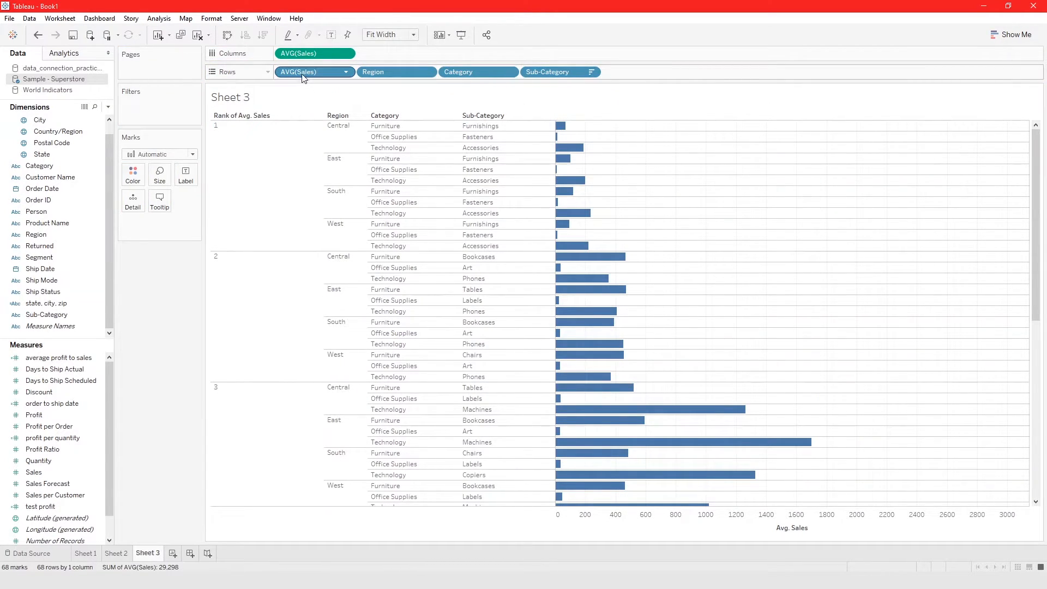
left_click_drag(293, 76, 633, 70)
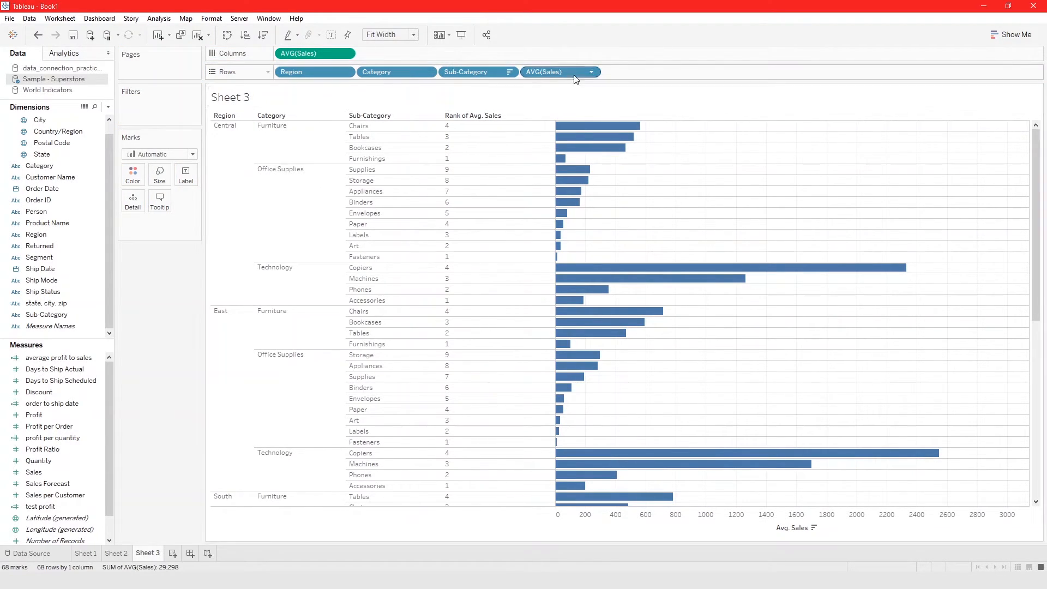
- Examine the inline formula of the rank field on Rows and close it without changes
double_click(560, 71)
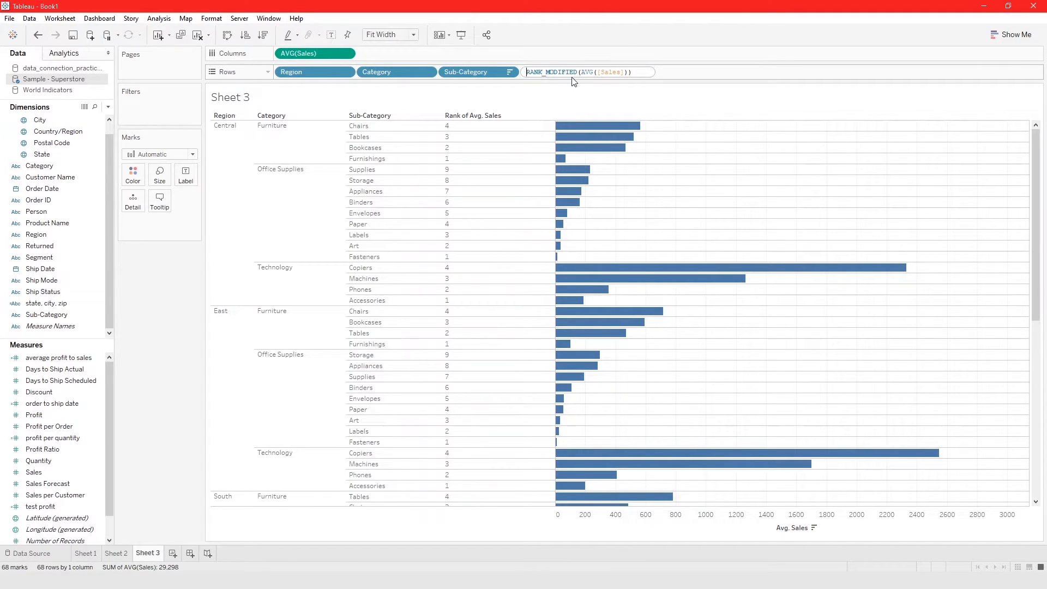
left_click(637, 96)
left_click_drag(622, 72, 527, 73)
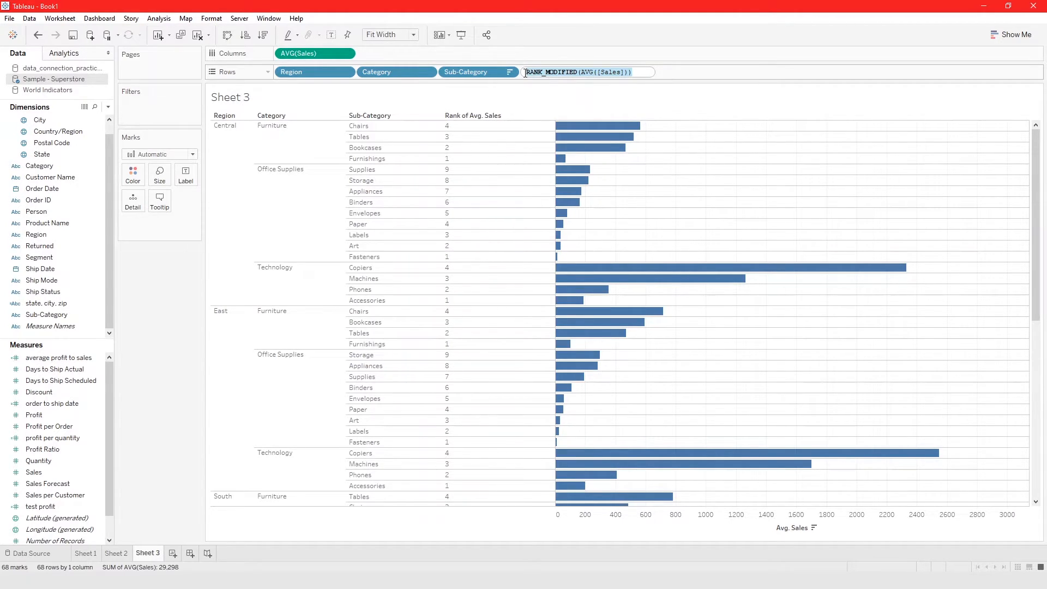
left_click(551, 72)
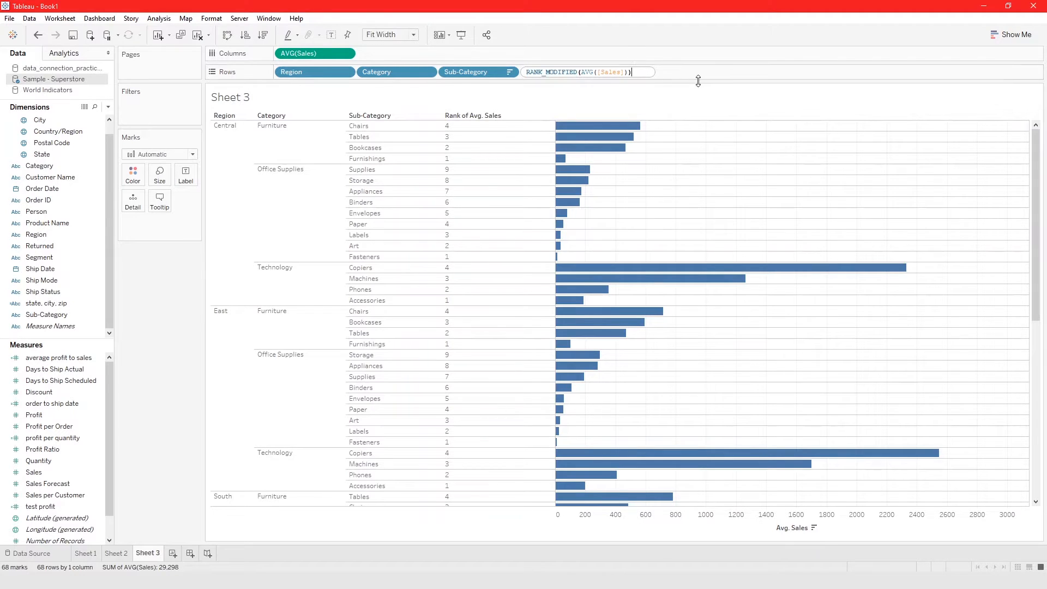
key("Return")
- Compute the discrete rank on Rows using Pane (across then down)
left_click(592, 72)
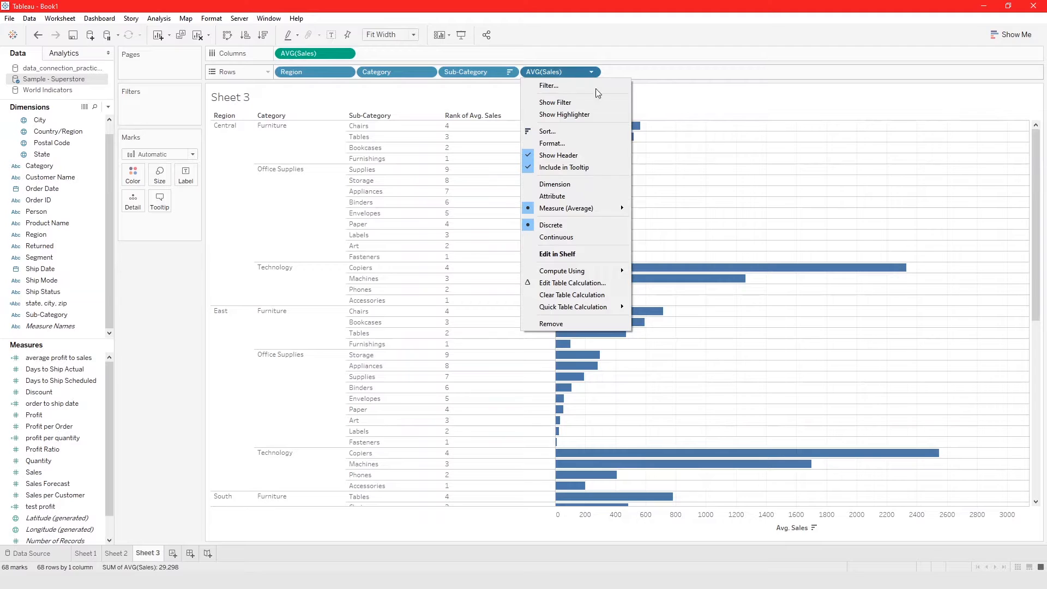
mouse_move(591, 271)
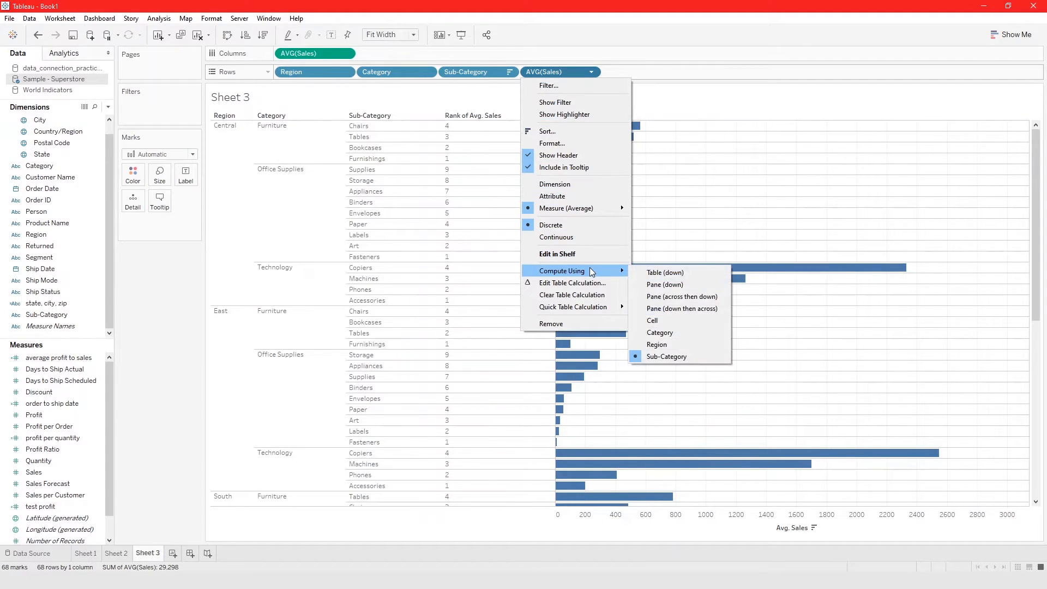
left_click(678, 293)
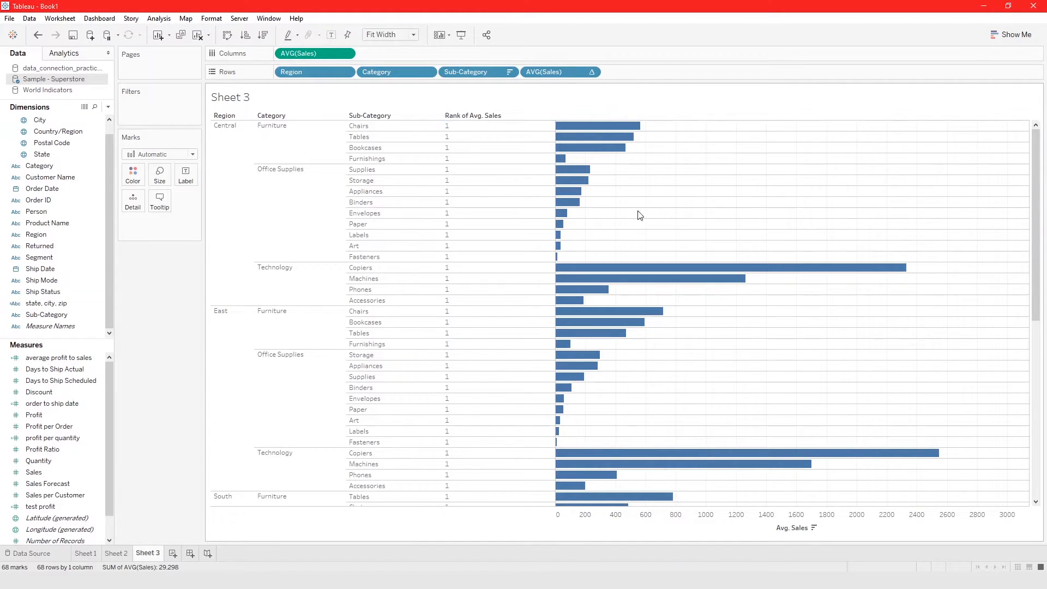
- Compute the discrete rank on Rows using Table (down)
left_click(591, 72)
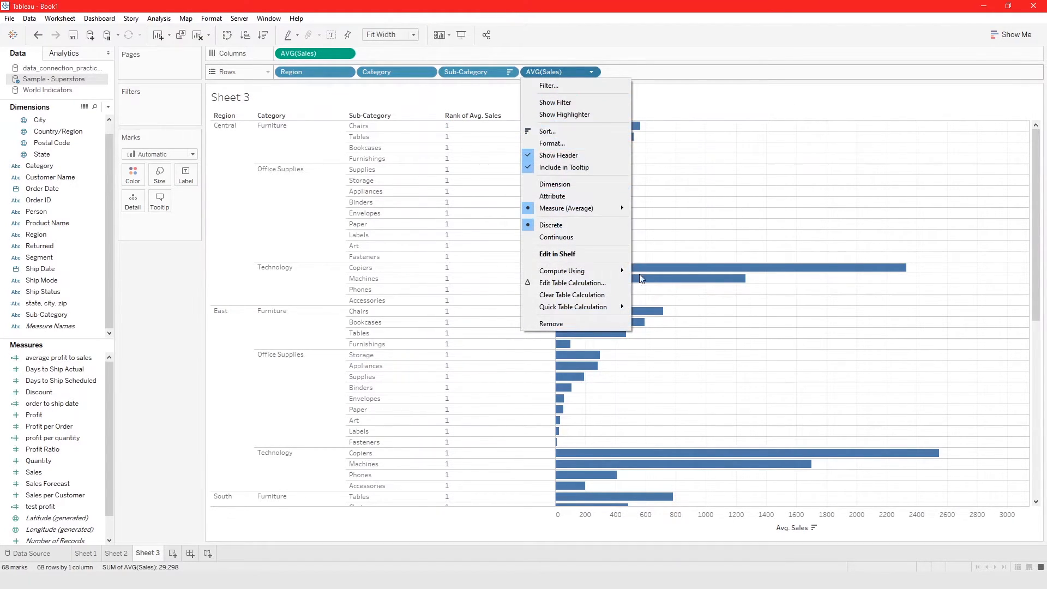
mouse_move(615, 273)
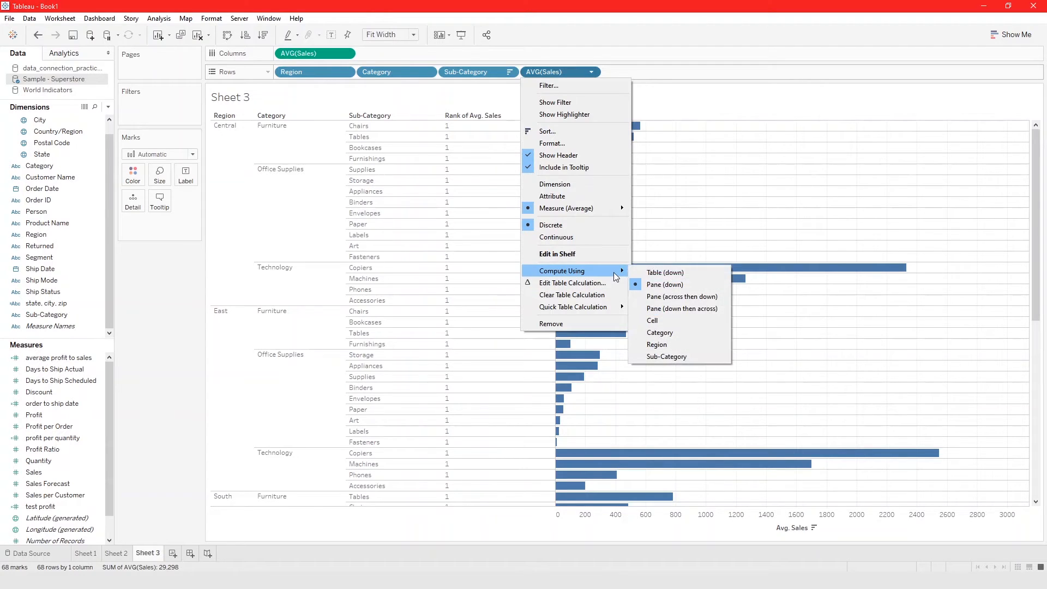
left_click(666, 272)
- Edit the rank's table calculation to rank in Descending order with the Competition (1, 2, 2, 4) method
left_click(590, 72)
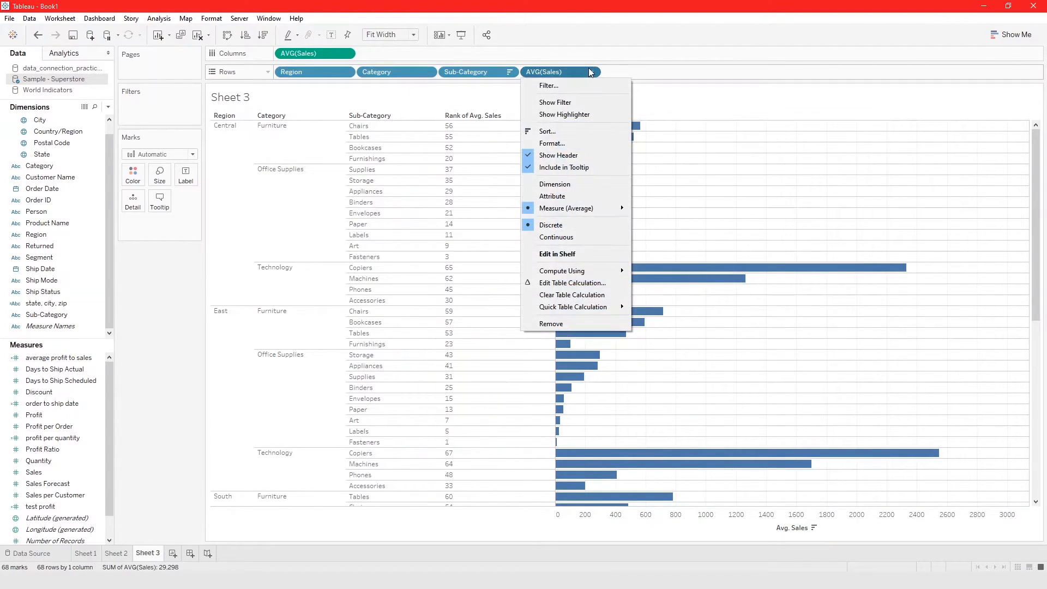
mouse_move(609, 273)
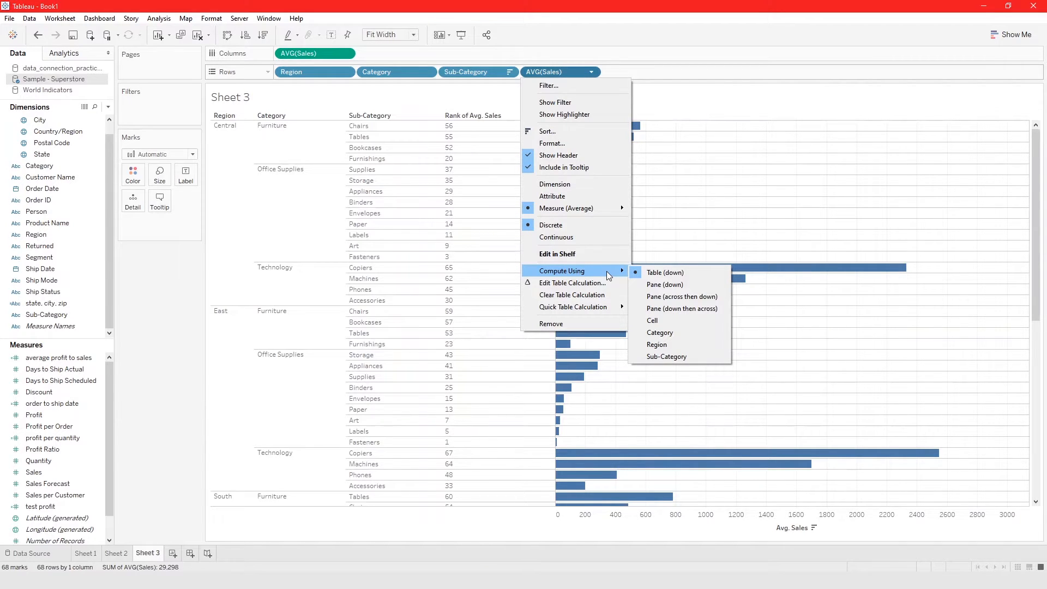
left_click(598, 283)
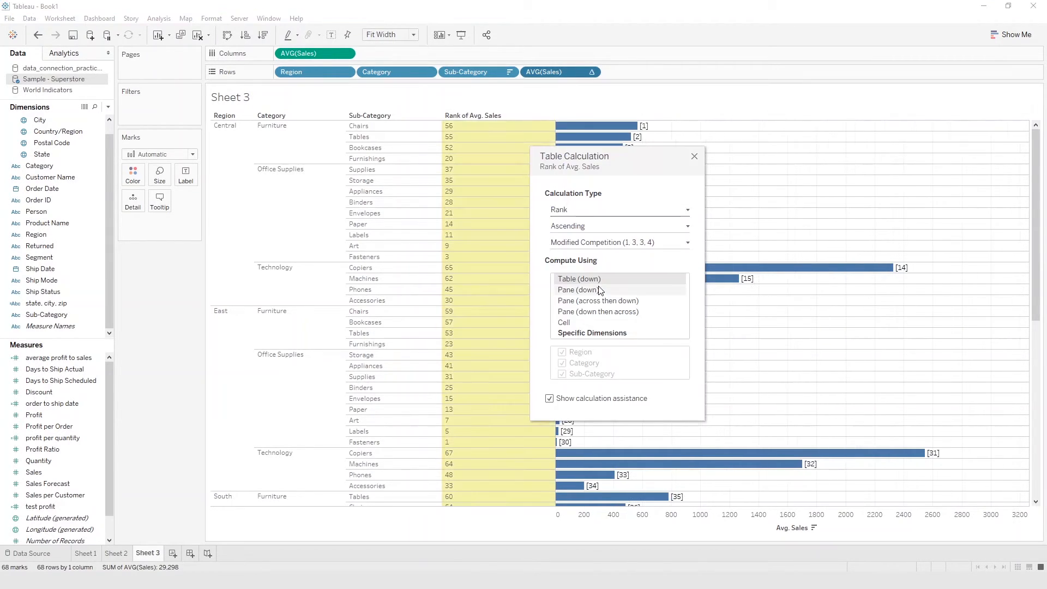
left_click(601, 226)
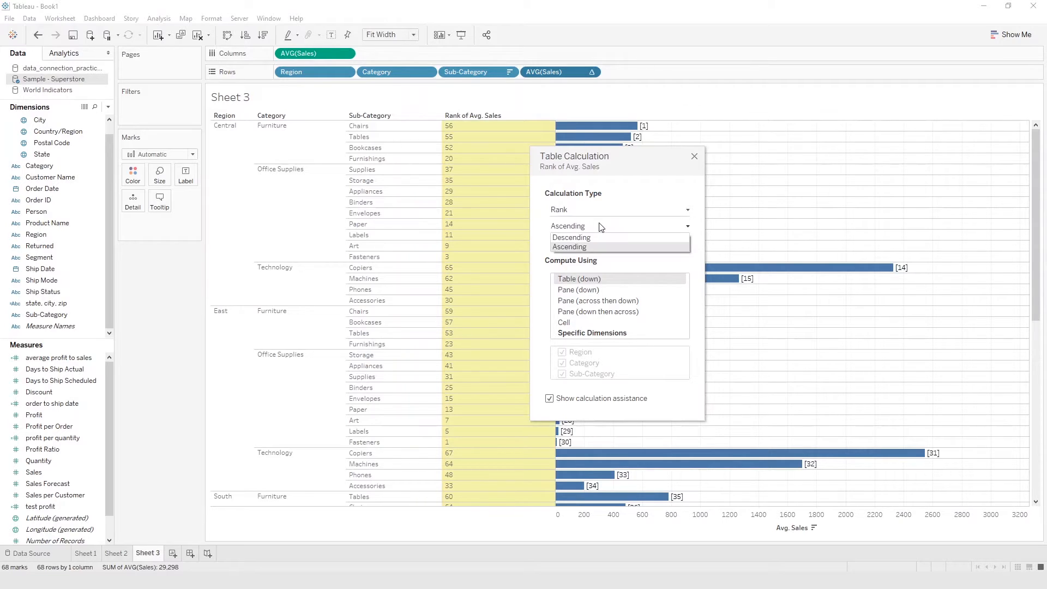
left_click(602, 239)
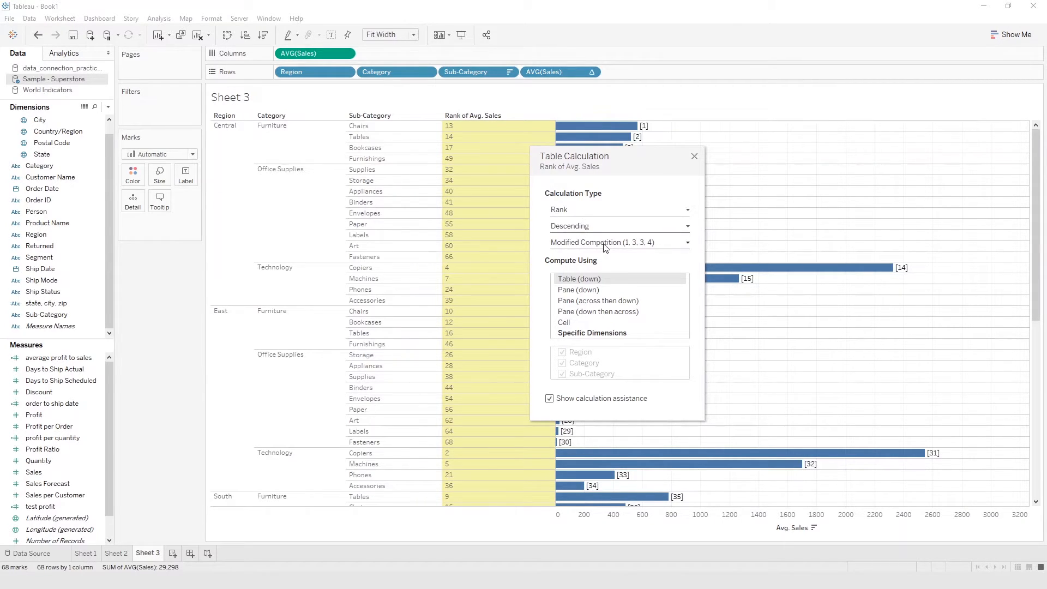
left_click(605, 245)
left_click(608, 256)
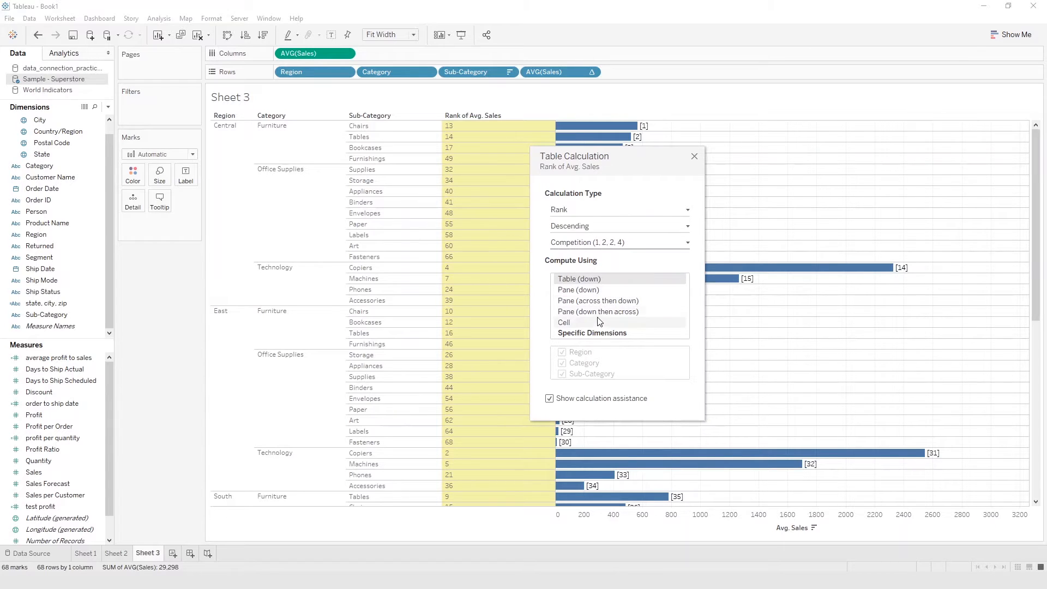
- Compute the rank along specific dimensions, excluding Region and Category so that only Sub-Category is included
left_click(581, 334)
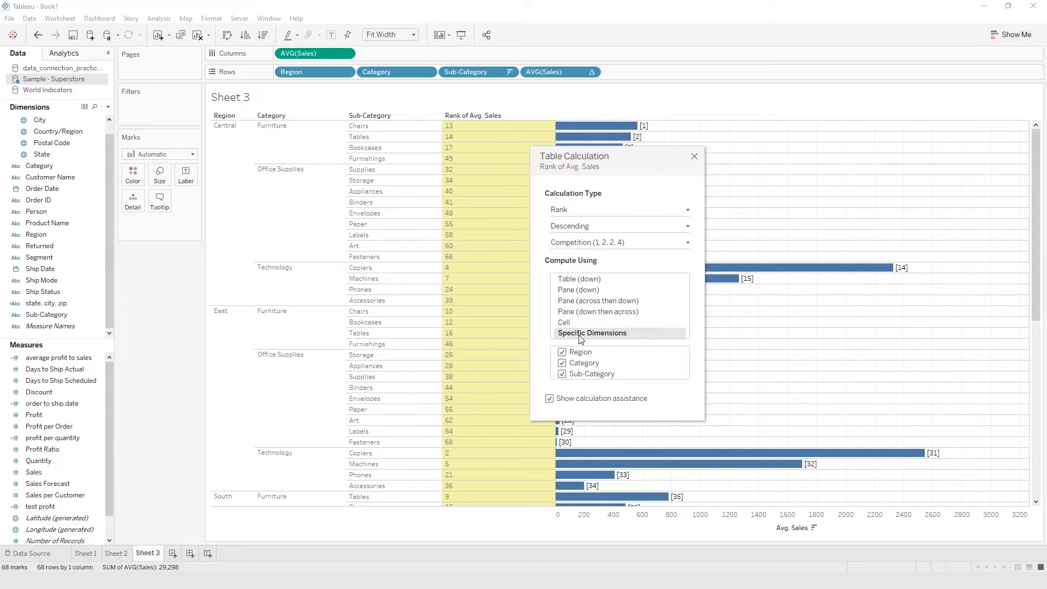
left_click(563, 352)
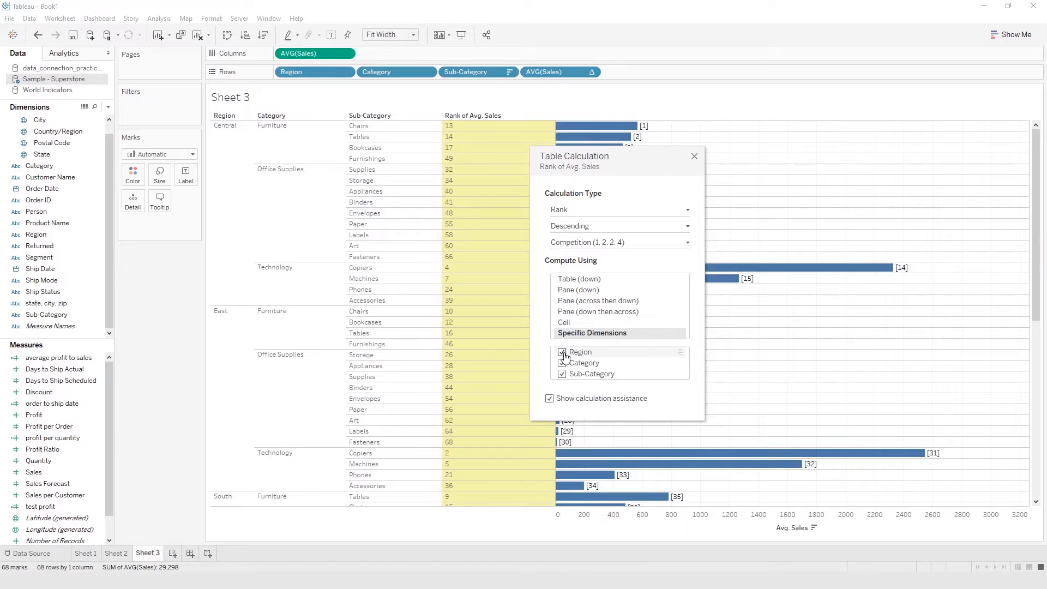
left_click(562, 363)
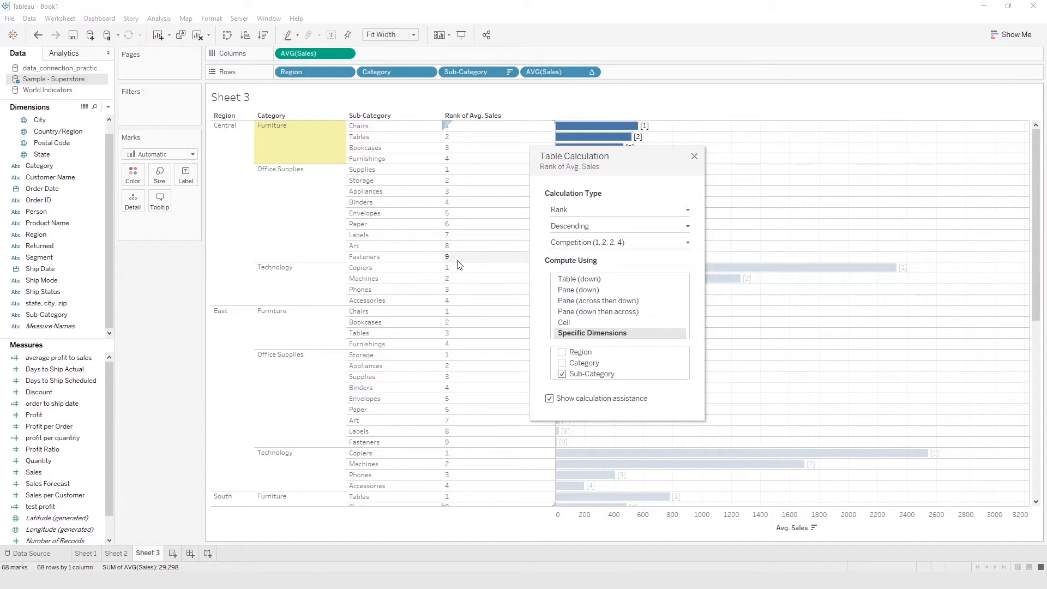
- Compare Ascending and Descending rank order, leave the order set to Ascending, and close the table calculation settings
left_click(597, 229)
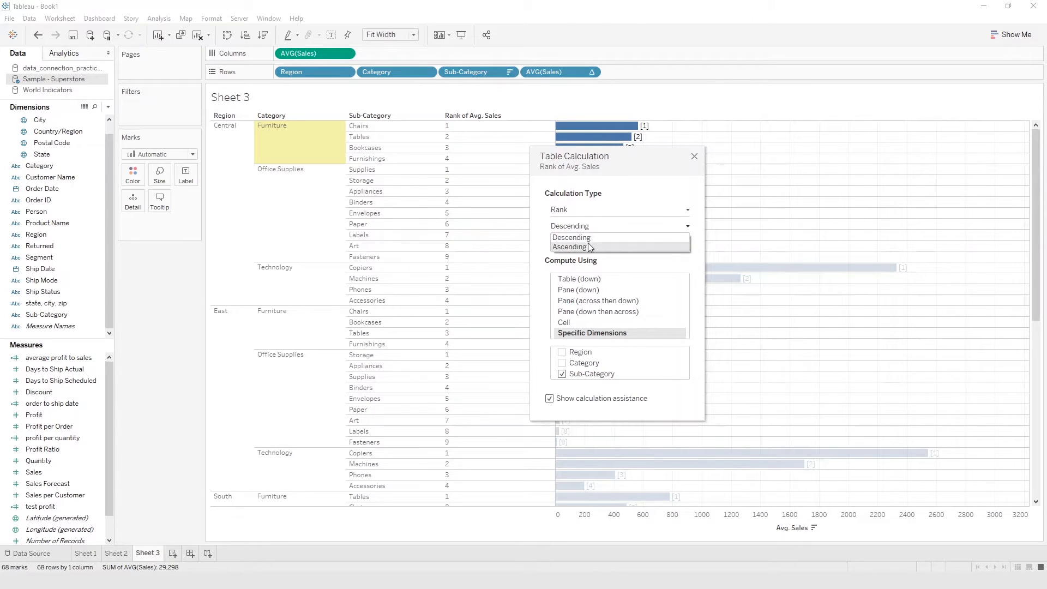
left_click(588, 247)
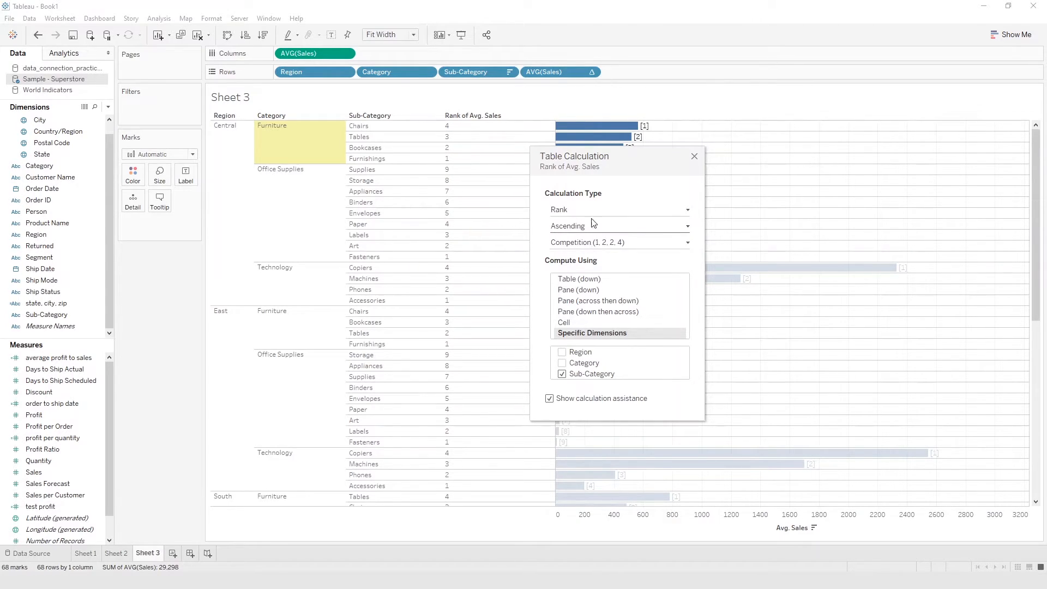
left_click(638, 233)
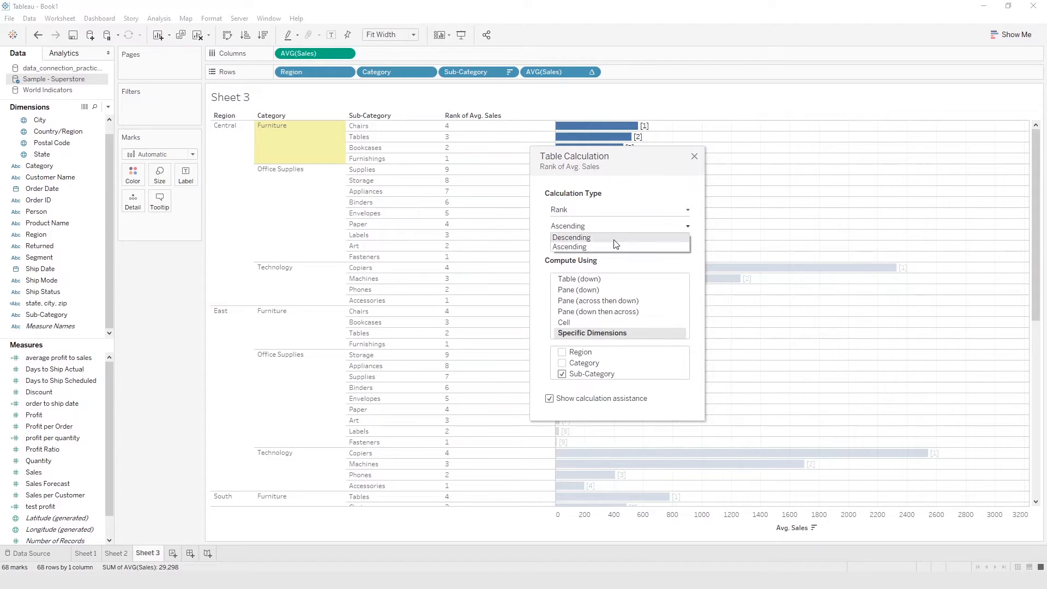
left_click(616, 240)
left_click(616, 228)
left_click(616, 245)
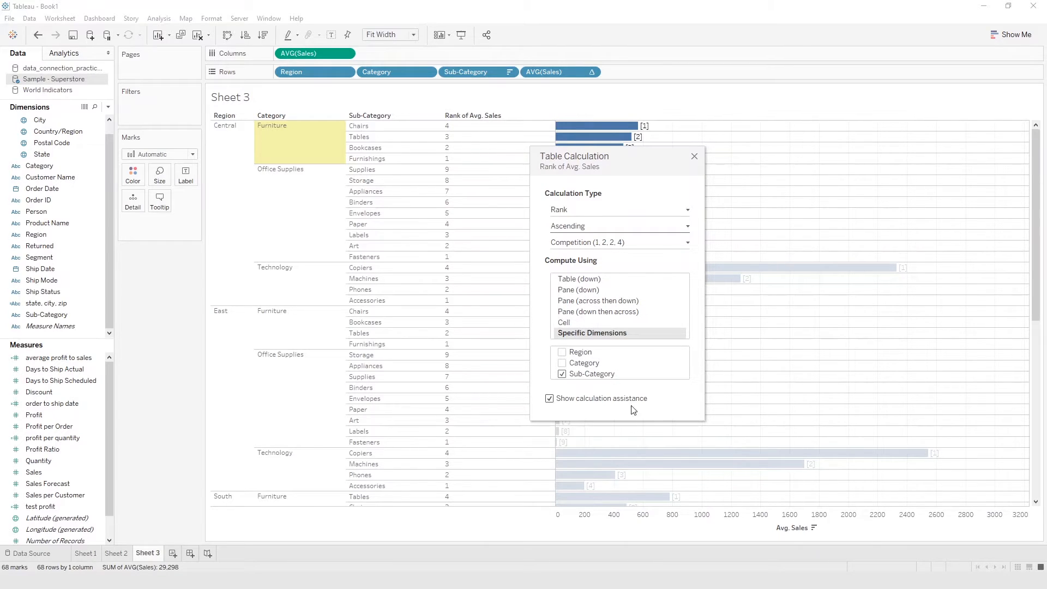
left_click(691, 155)
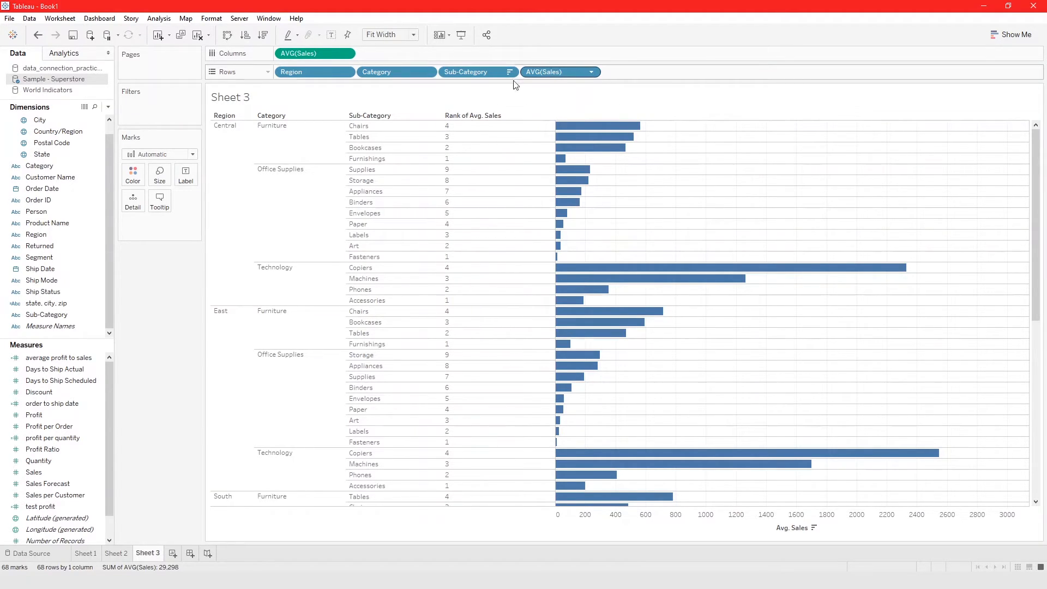
scroll(55, 414, "down", 1)
scroll(38, 485, "up", 1)
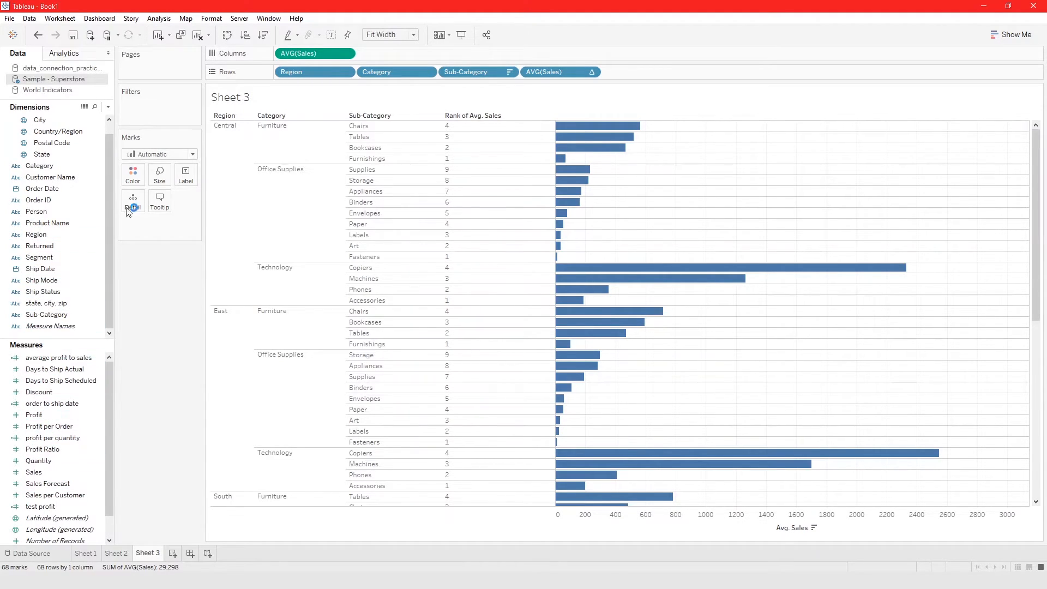
left_click(108, 108)
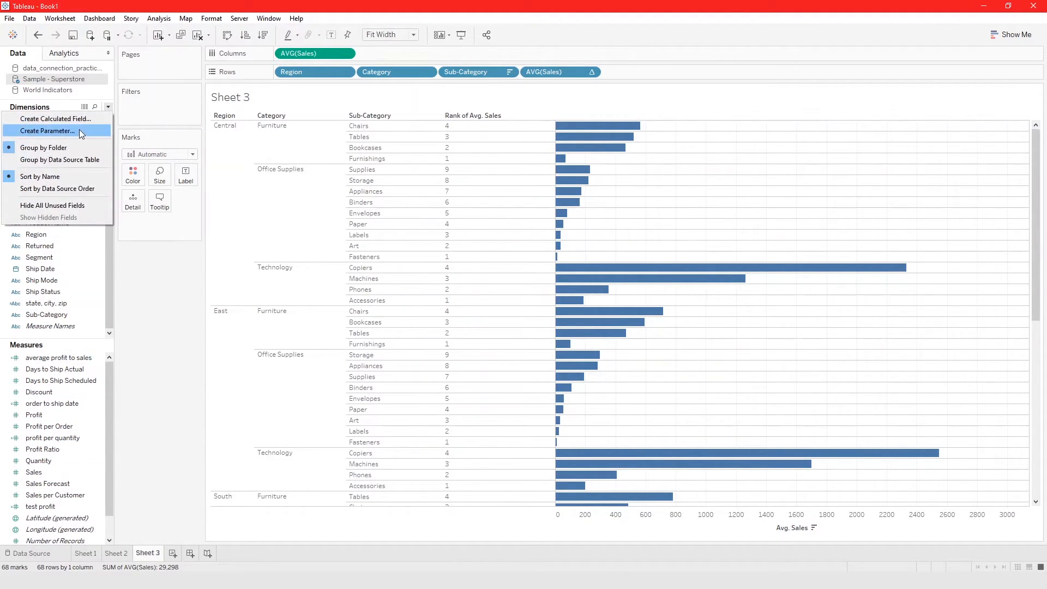
left_click(153, 314)
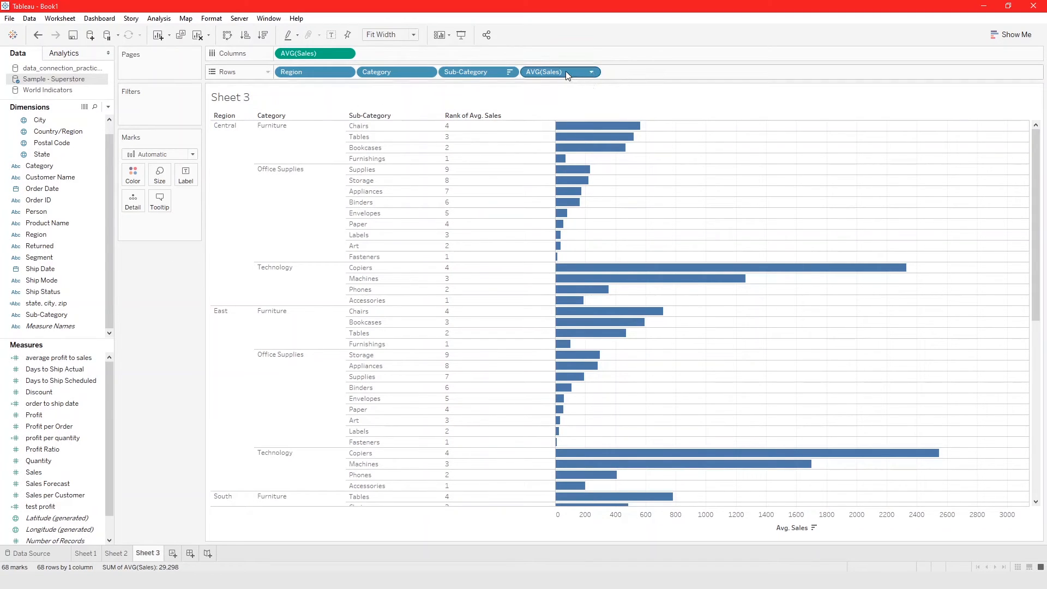
- Save the rank calculation from Rows as a reusable measure named "rank of sales"
mouse_move(565, 71)
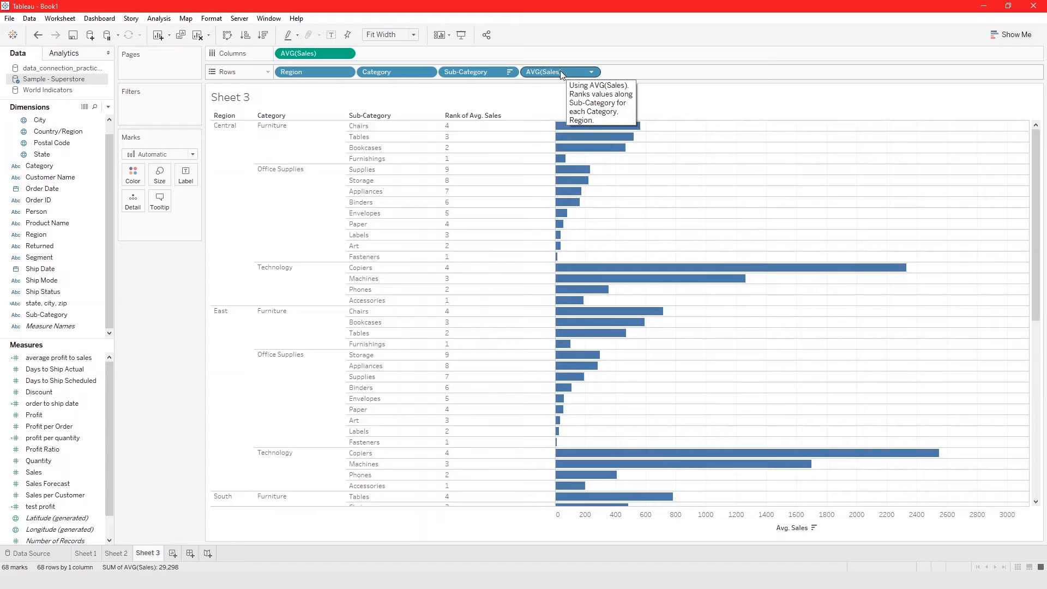
left_click_drag(545, 69, 47, 364)
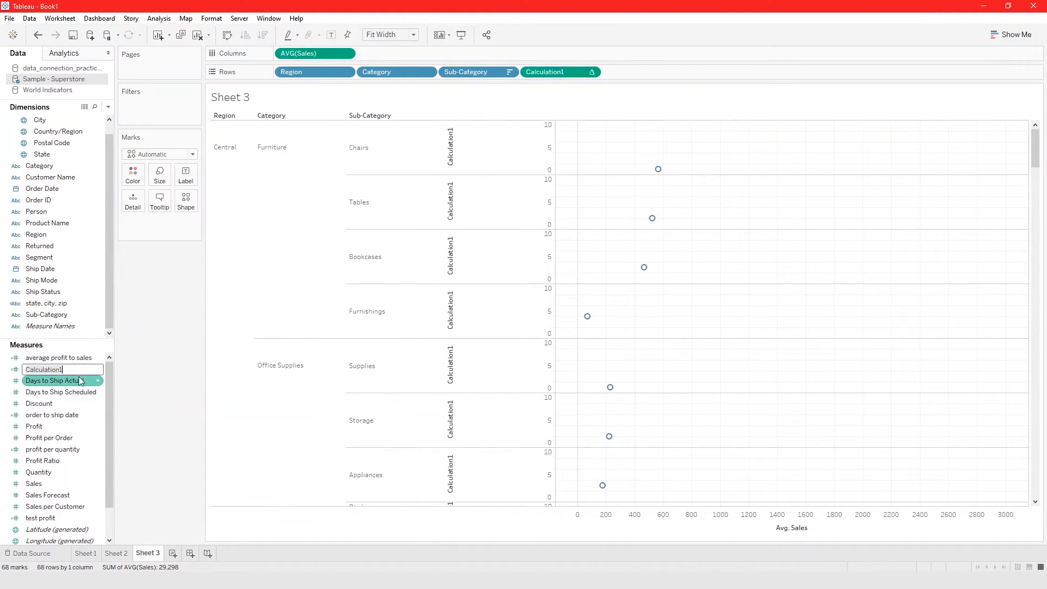
type("rand")
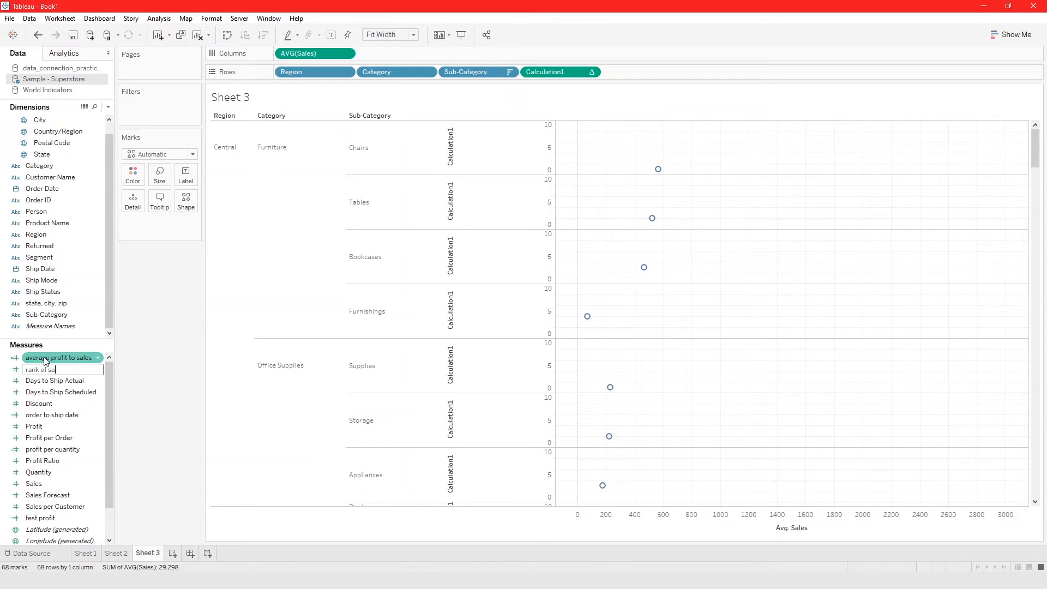
key("Return")
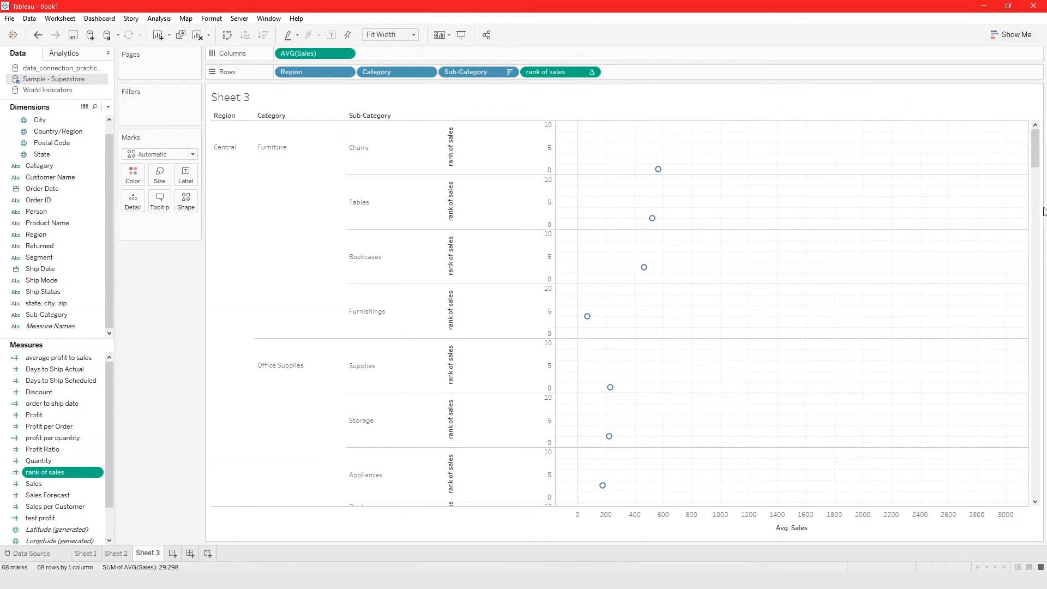
- Create a new worksheet with Product Name on Rows and the rank of sales measure as its text values
left_click(173, 554)
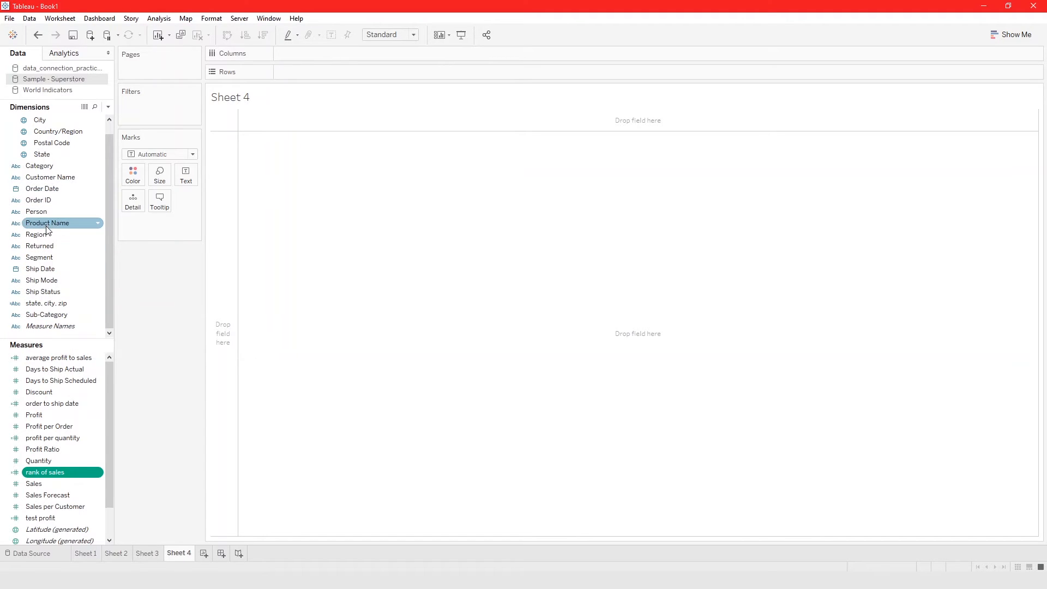
left_click_drag(48, 223, 354, 216)
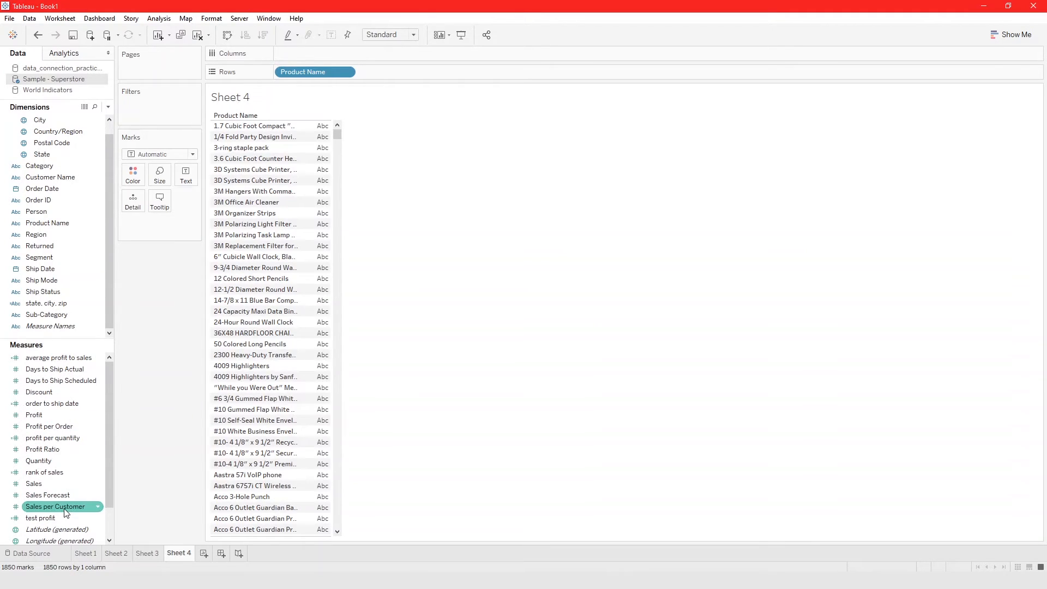
left_click_drag(60, 472, 307, 331)
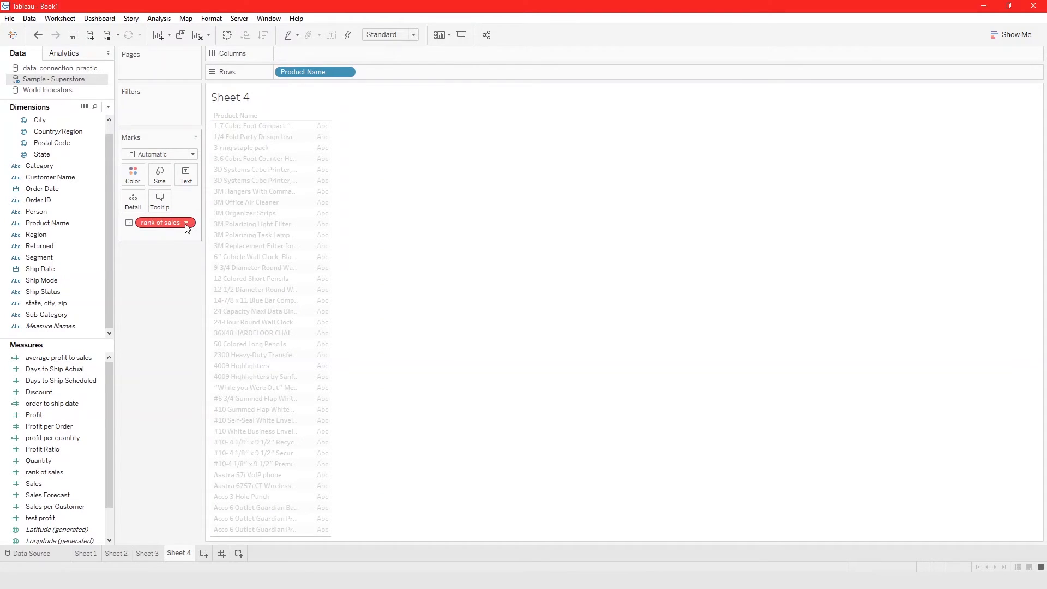
mouse_move(186, 226)
- Try adding Region, Category and Sub-Category after Product Name on Rows, and take Region off again
left_click_drag(35, 234, 402, 81)
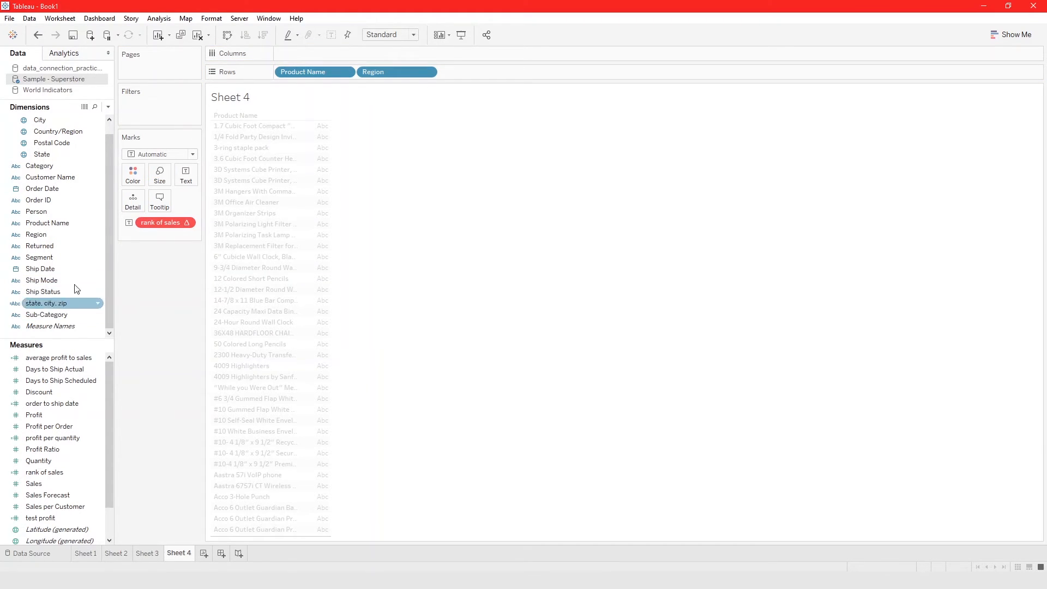
left_click_drag(39, 165, 525, 76)
mouse_move(47, 314)
left_mouse_down()
mouse_move(415, 181)
mouse_move(613, 75)
left_mouse_up()
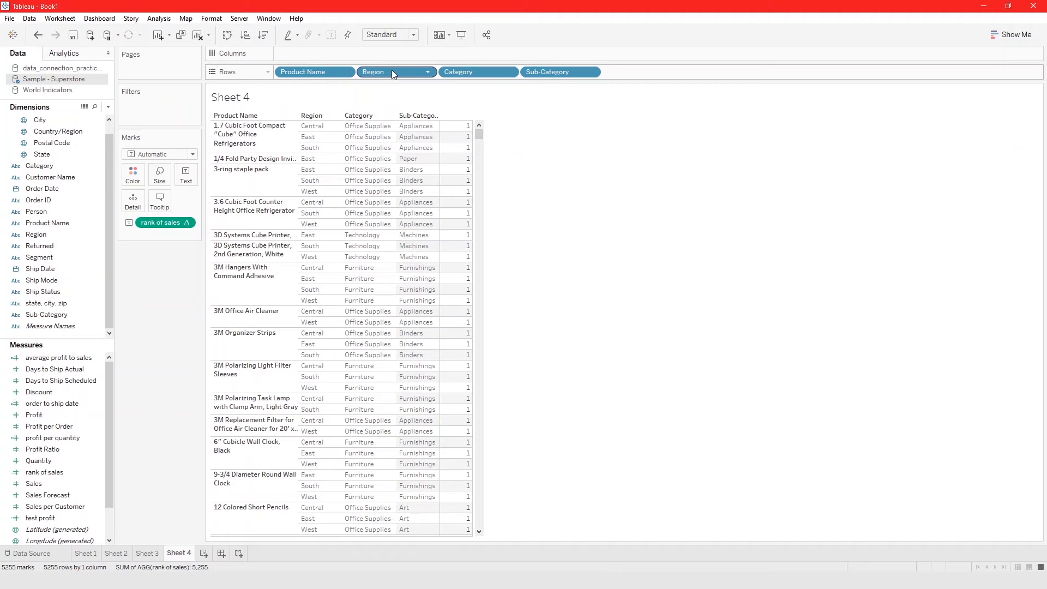
left_click_drag(391, 71, 51, 252)
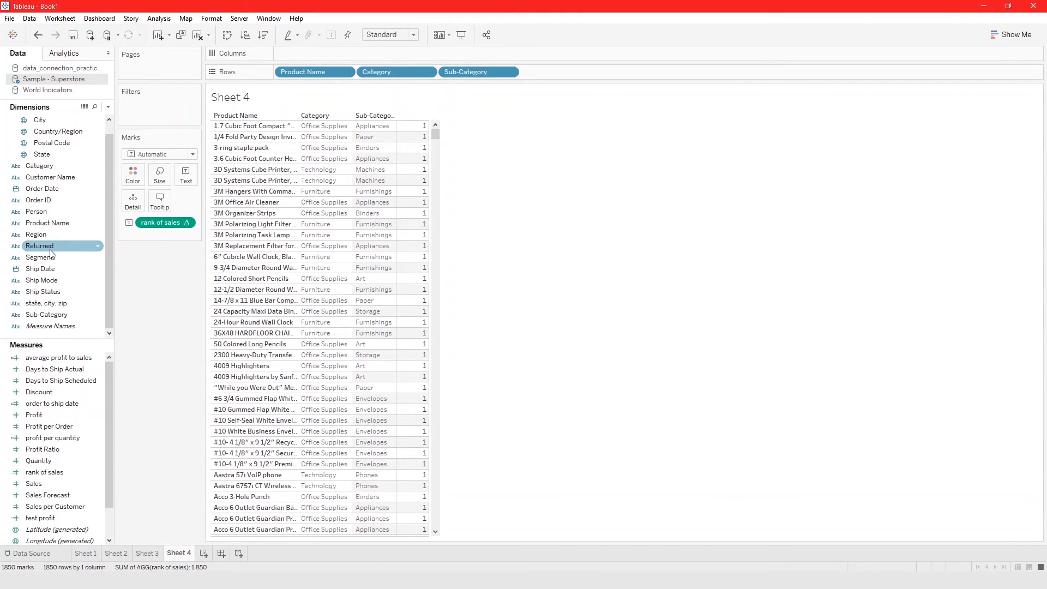
- Examine the Compute Using settings of the rank of sales table calculation and close them without changes
double_click(167, 223)
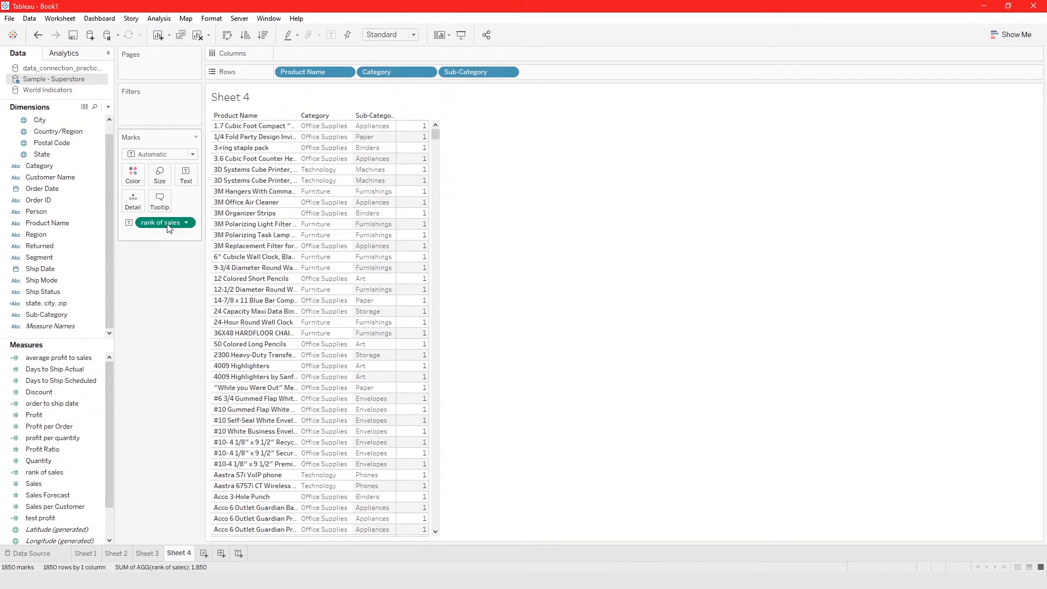
key("Escape")
right_click(182, 225)
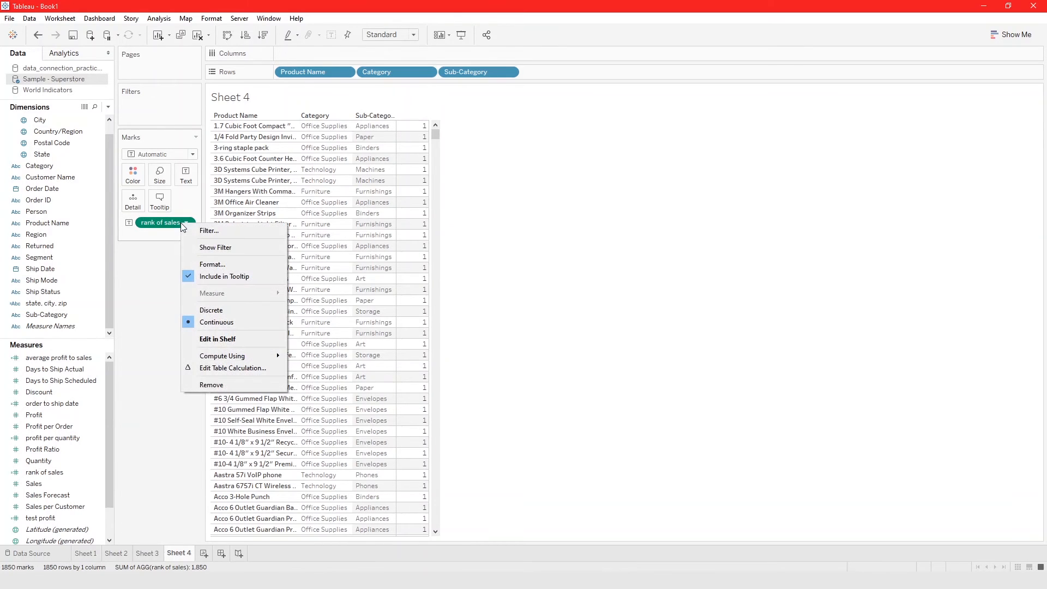
left_click(247, 368)
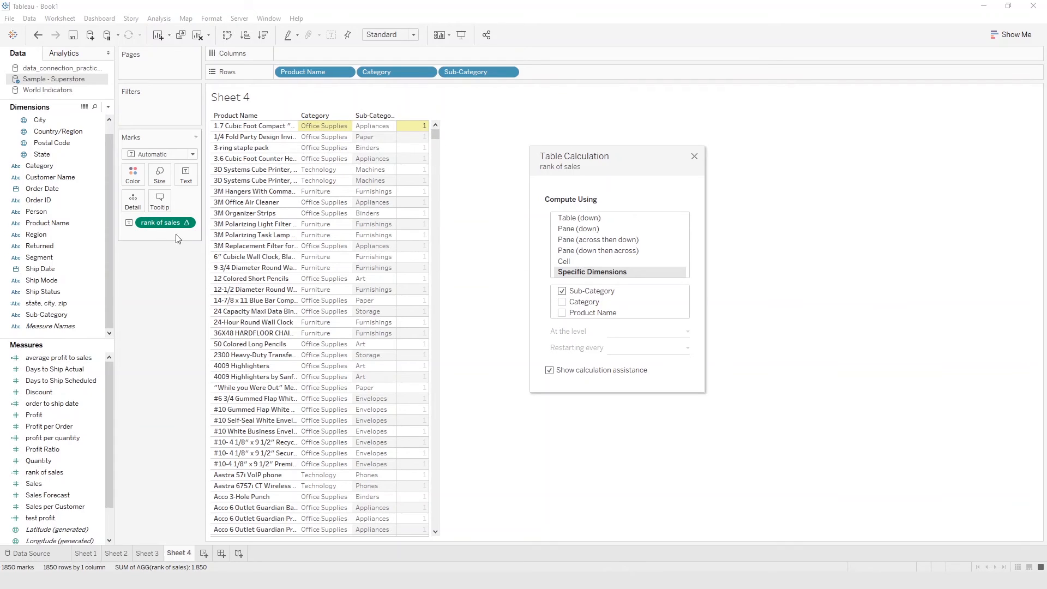
left_click(697, 158)
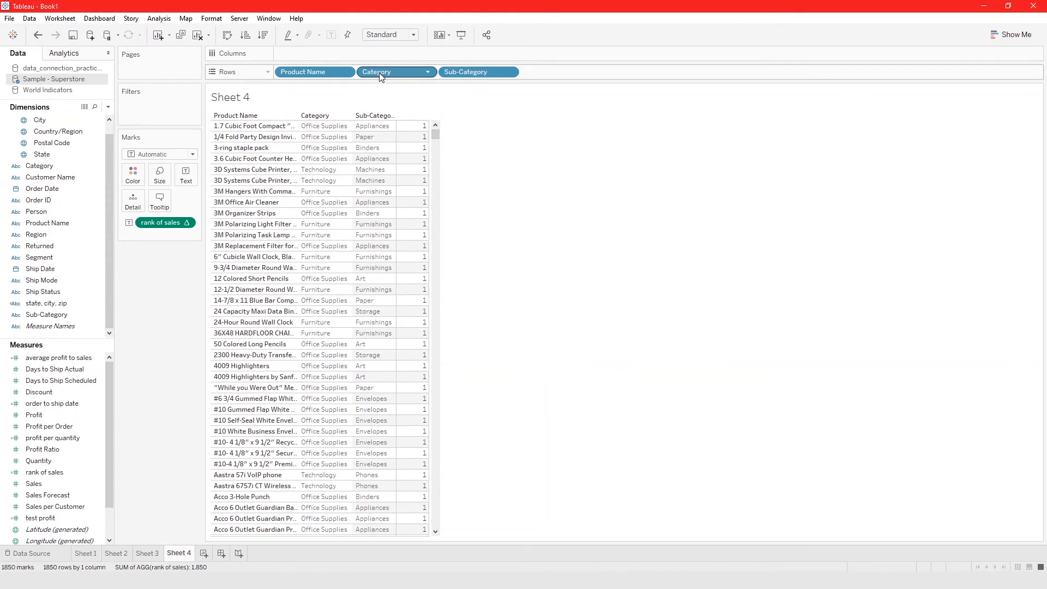
- Remove Category and Sub-Category from Rows, leaving only Product Name
left_click_drag(378, 73, 28, 217)
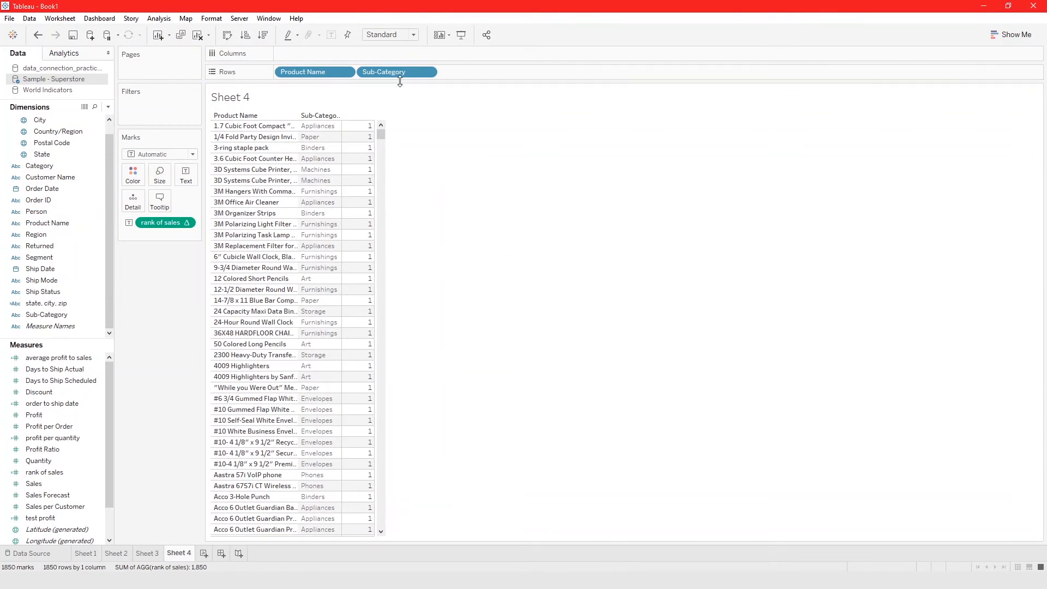
left_click_drag(398, 77, 34, 283)
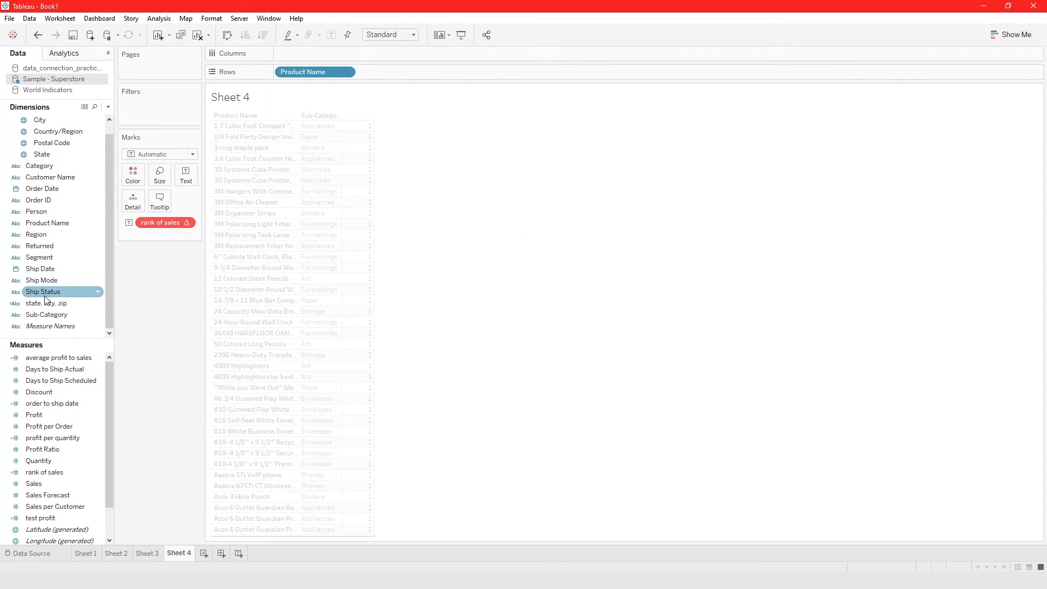
- Replace Product Name on Rows with Ship Mode followed by Sub-Category, so the rank of sales is broken down by both
left_click_drag(46, 315, 397, 75)
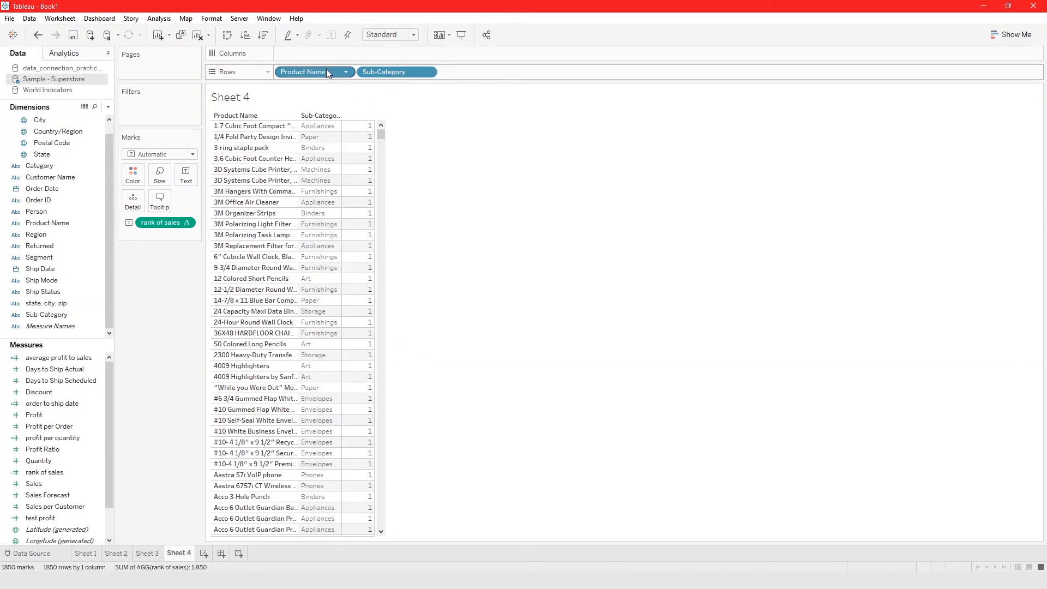
left_click_drag(320, 80, 61, 247)
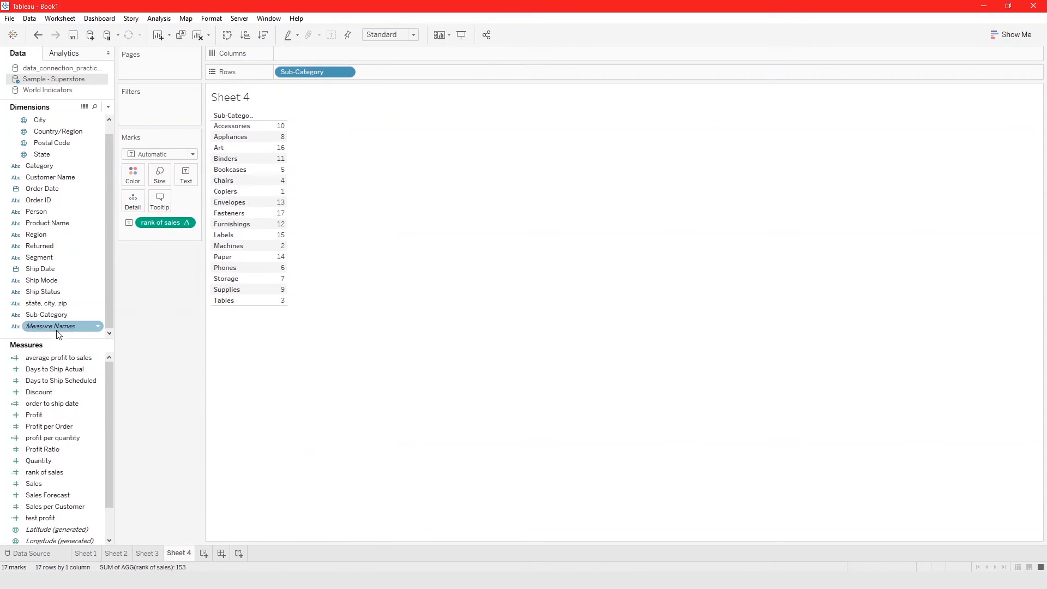
left_click_drag(44, 283, 278, 77)
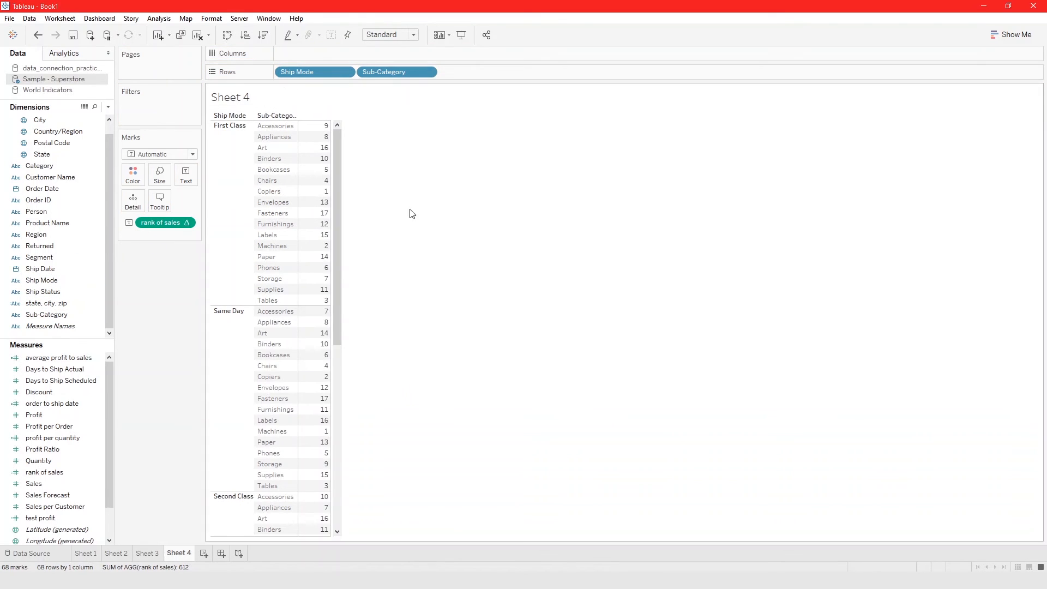
- Review the sub-category ranks within each ship mode, check the chart on Sheet 3, and return to Sheet 4
scroll(306, 378, "down", 10)
scroll(306, 378, "up", 10)
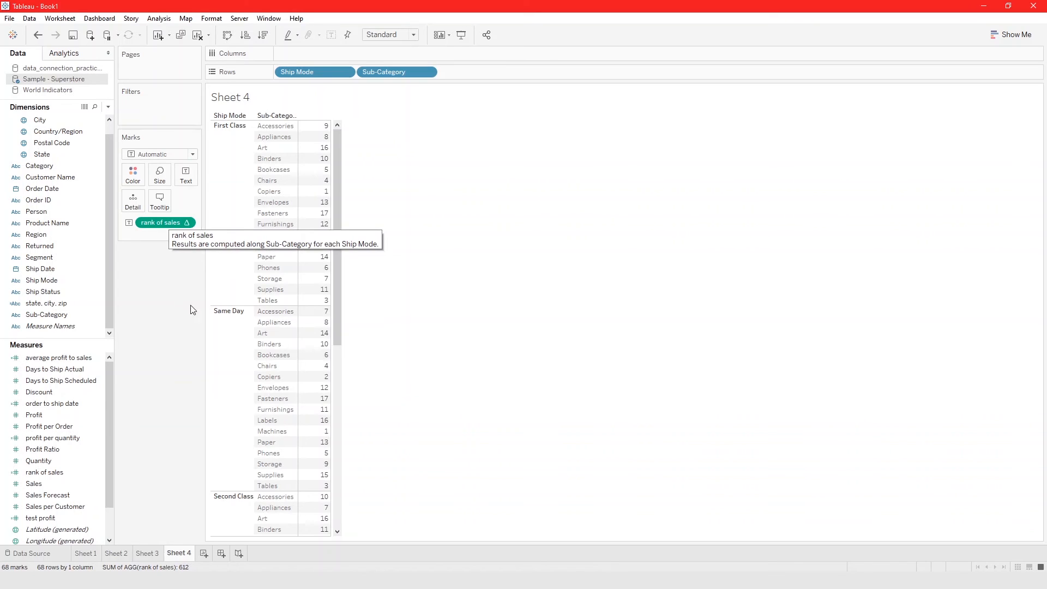
left_click(160, 560)
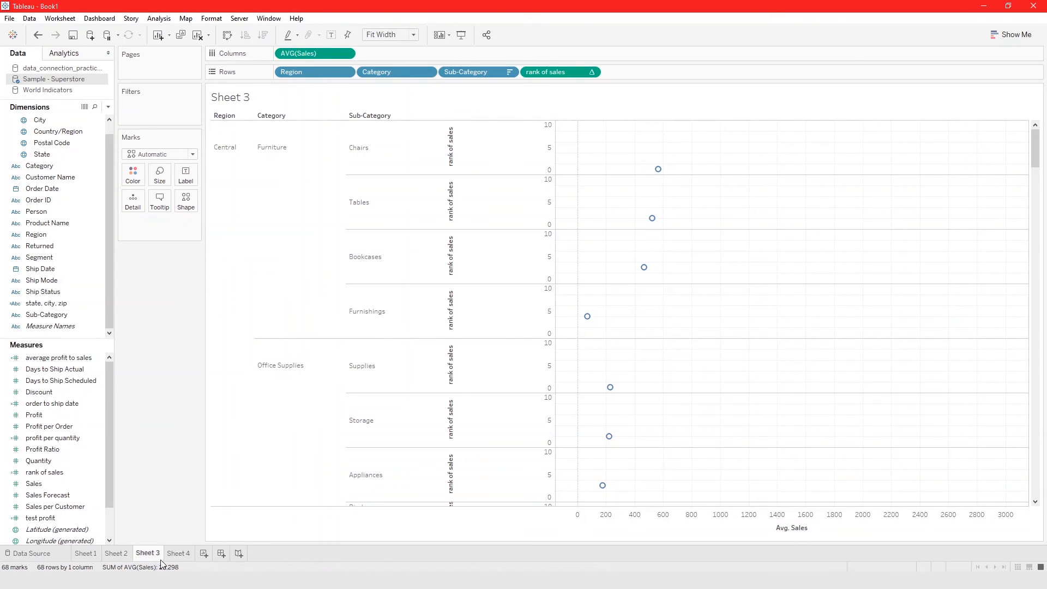
left_click(177, 554)
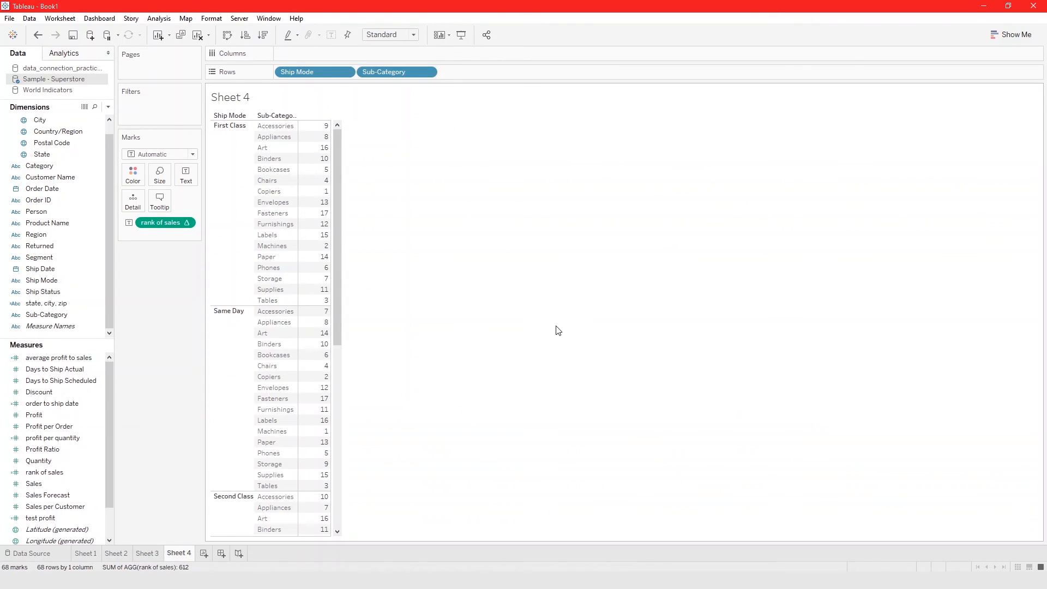